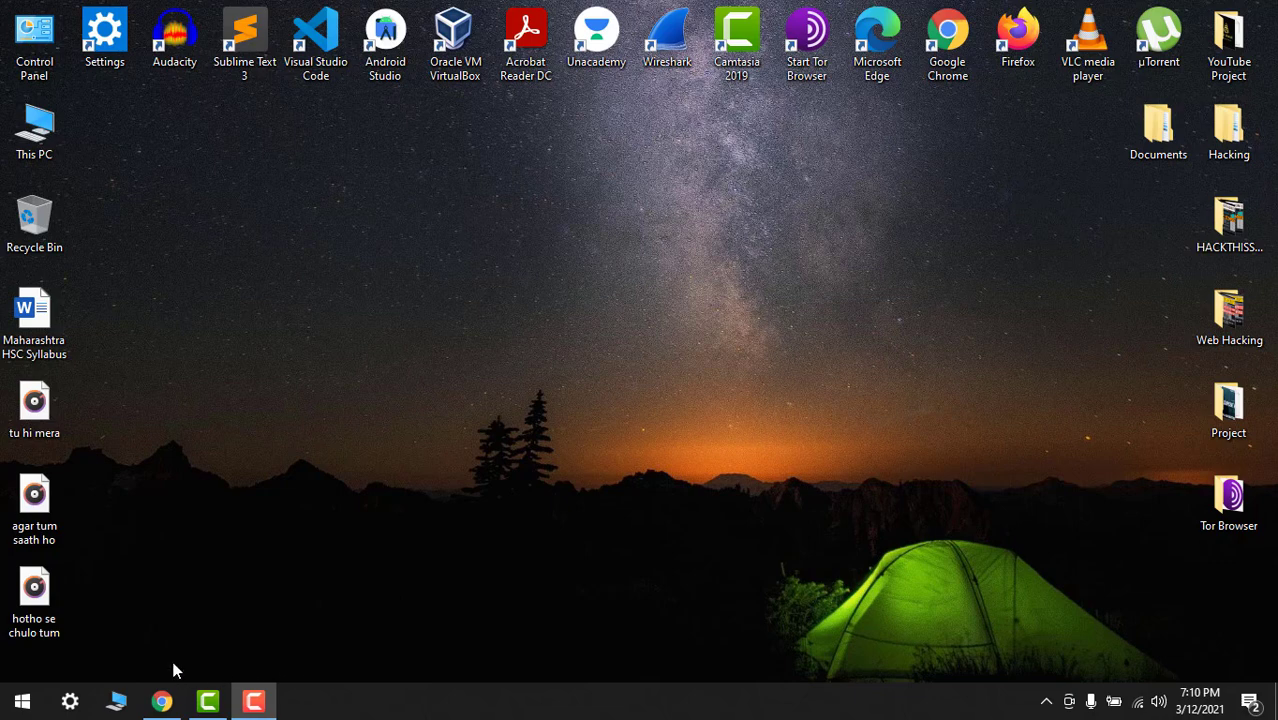
Launch Chrome, search Google for protonvpn and open protonvpn.com
{"action": "left_click", "coordinate": [162, 701]}
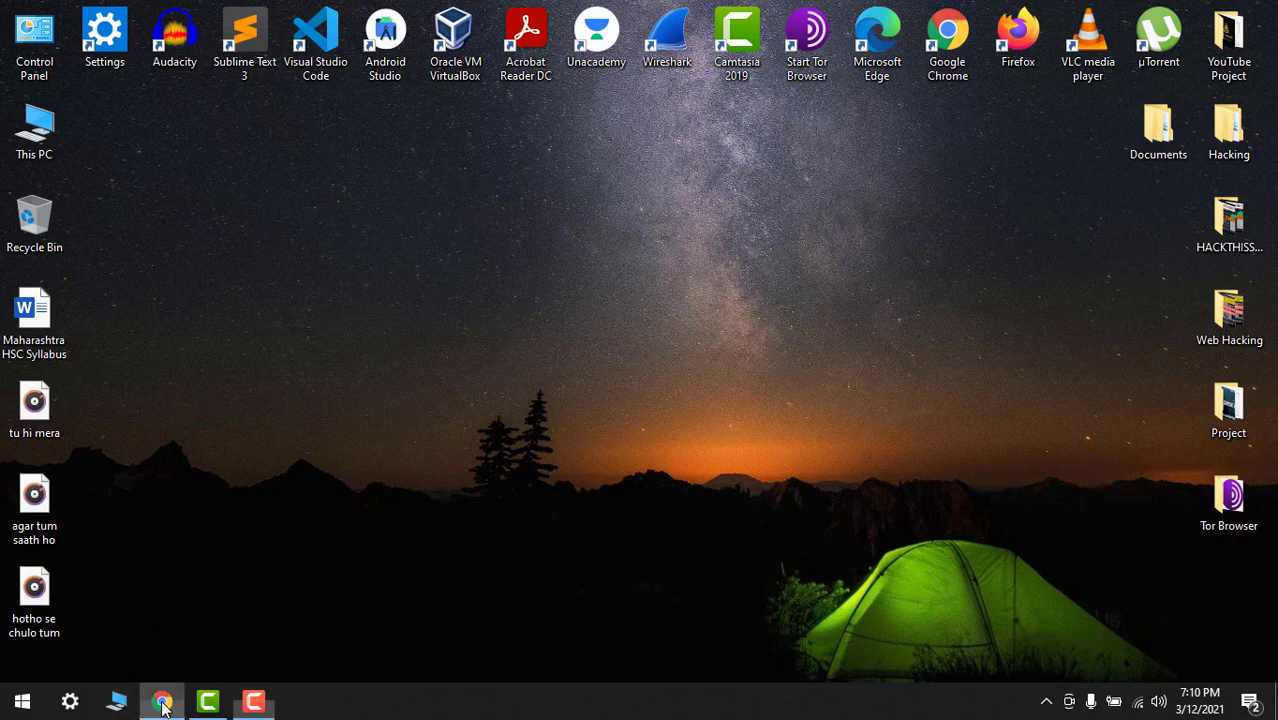
{"action": "left_click", "coordinate": [224, 49]}
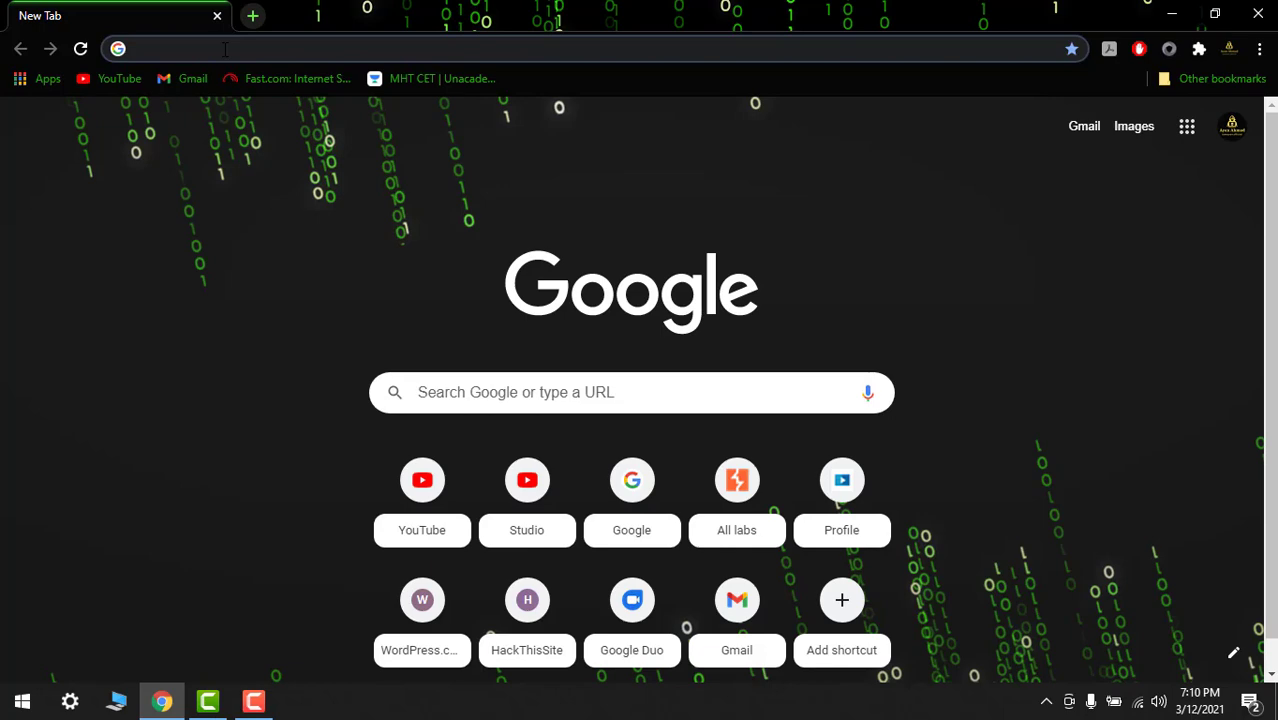
{"action": "type", "text": "pro"}
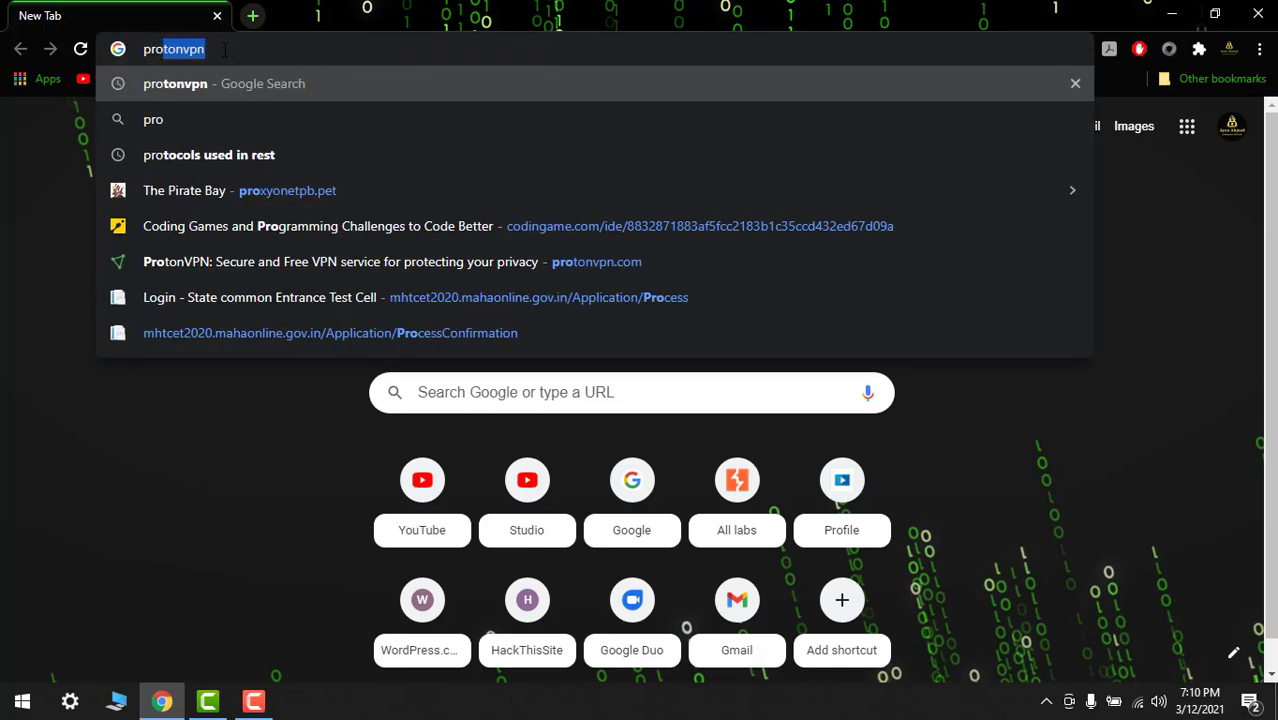
{"action": "key", "text": "Return"}
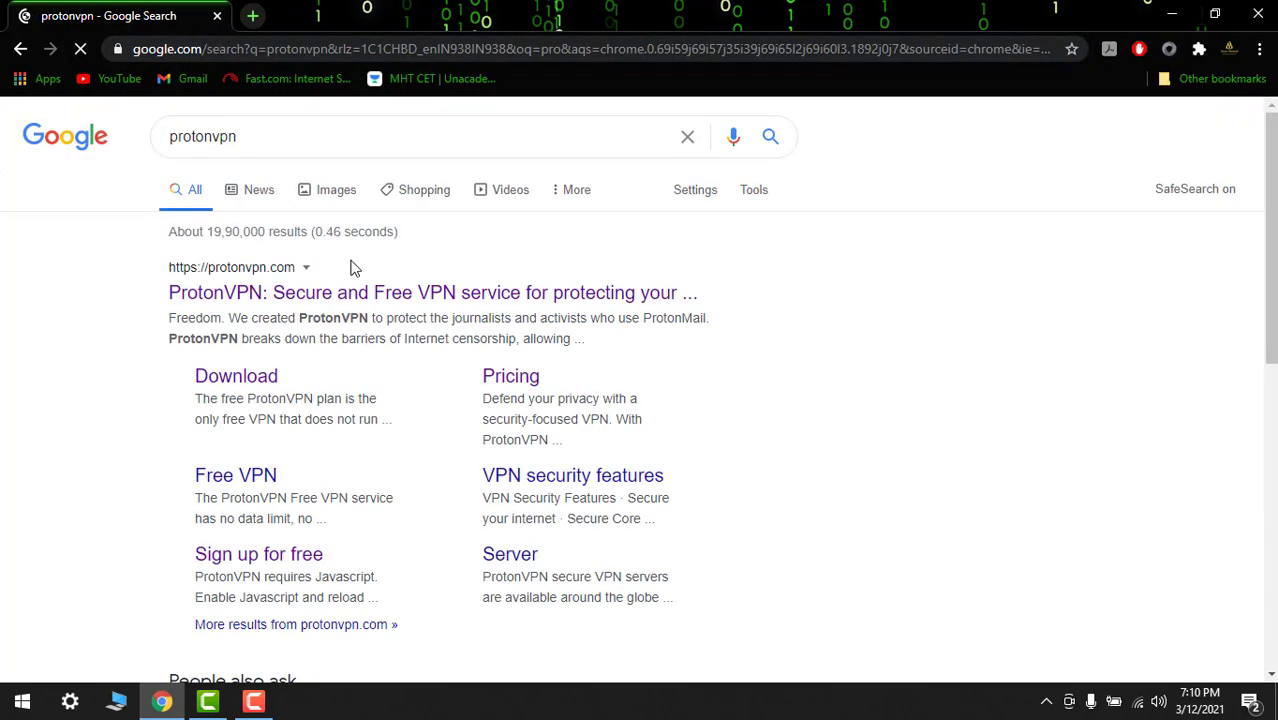
{"action": "left_click", "coordinate": [352, 292]}
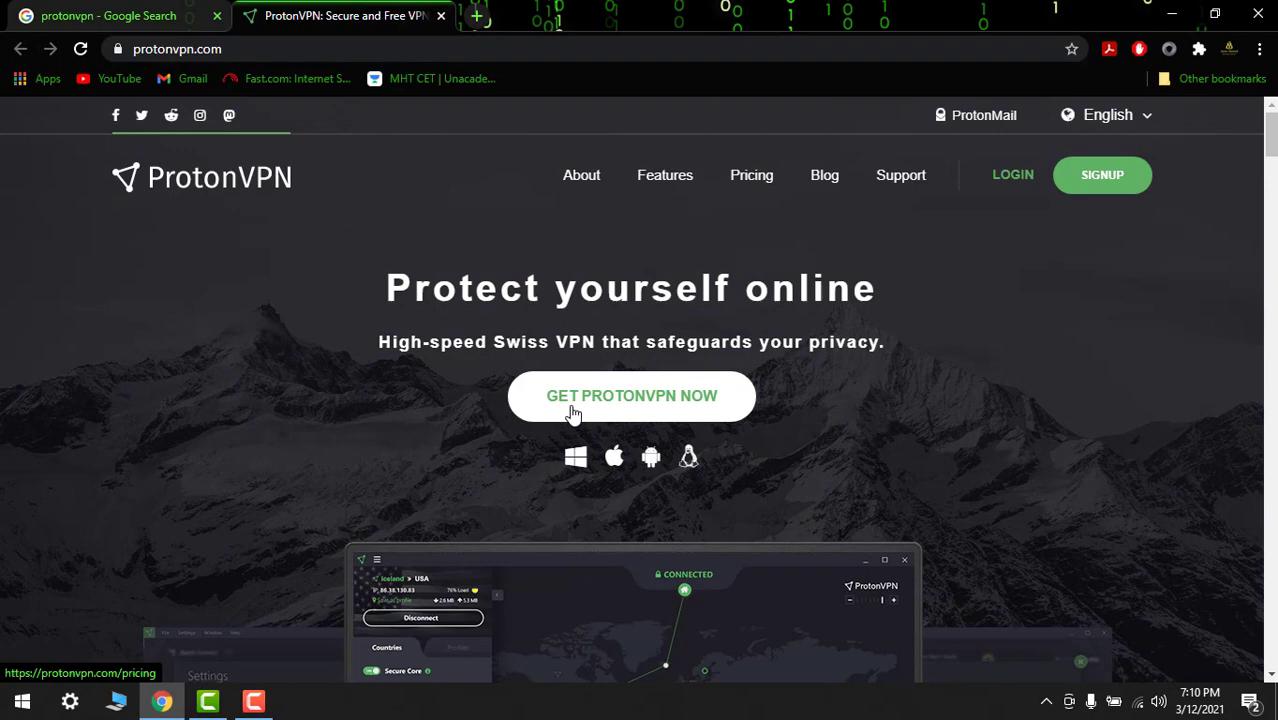
Open the ProtonVPN plans page and browse the Free, Basic, Plus and Visionary prices
{"action": "left_click", "coordinate": [530, 418]}
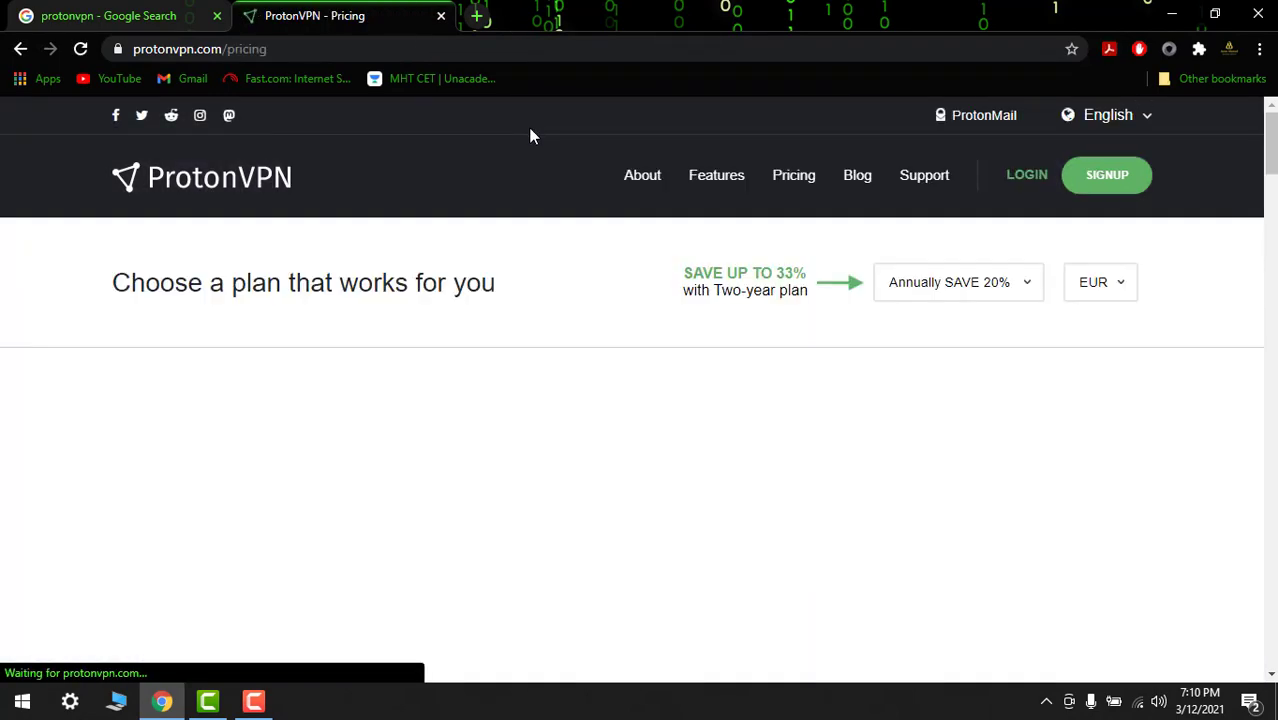
{"action": "scroll", "coordinate": [320, 402], "scroll_direction": "down", "scroll_amount": 1}
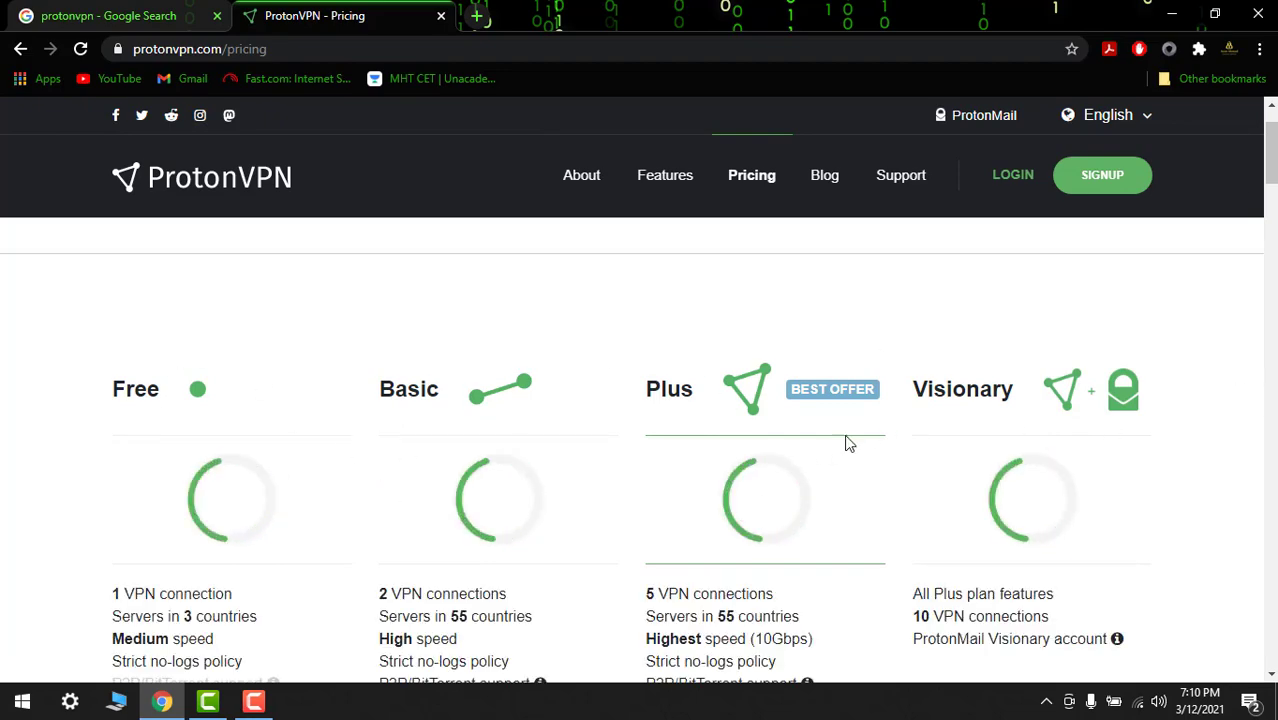
{"action": "scroll", "coordinate": [505, 393], "scroll_direction": "down", "scroll_amount": 2}
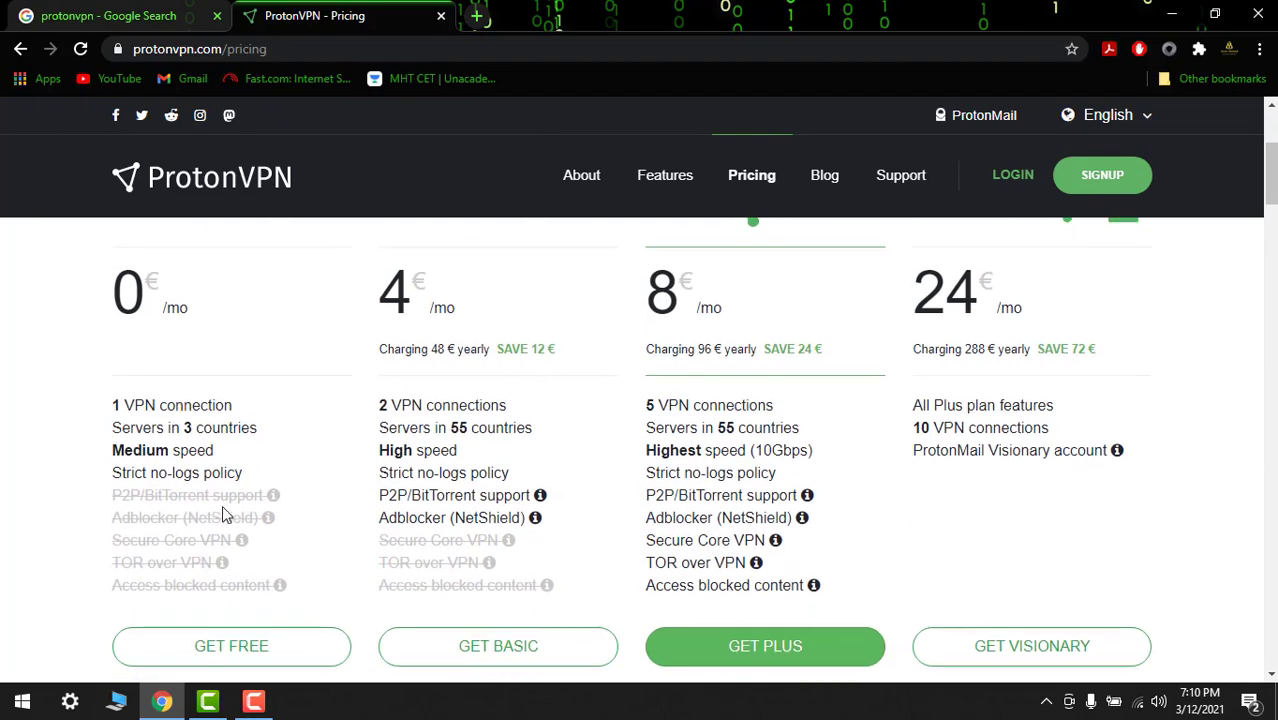
{"action": "scroll", "coordinate": [222, 514], "scroll_direction": "down", "scroll_amount": 2}
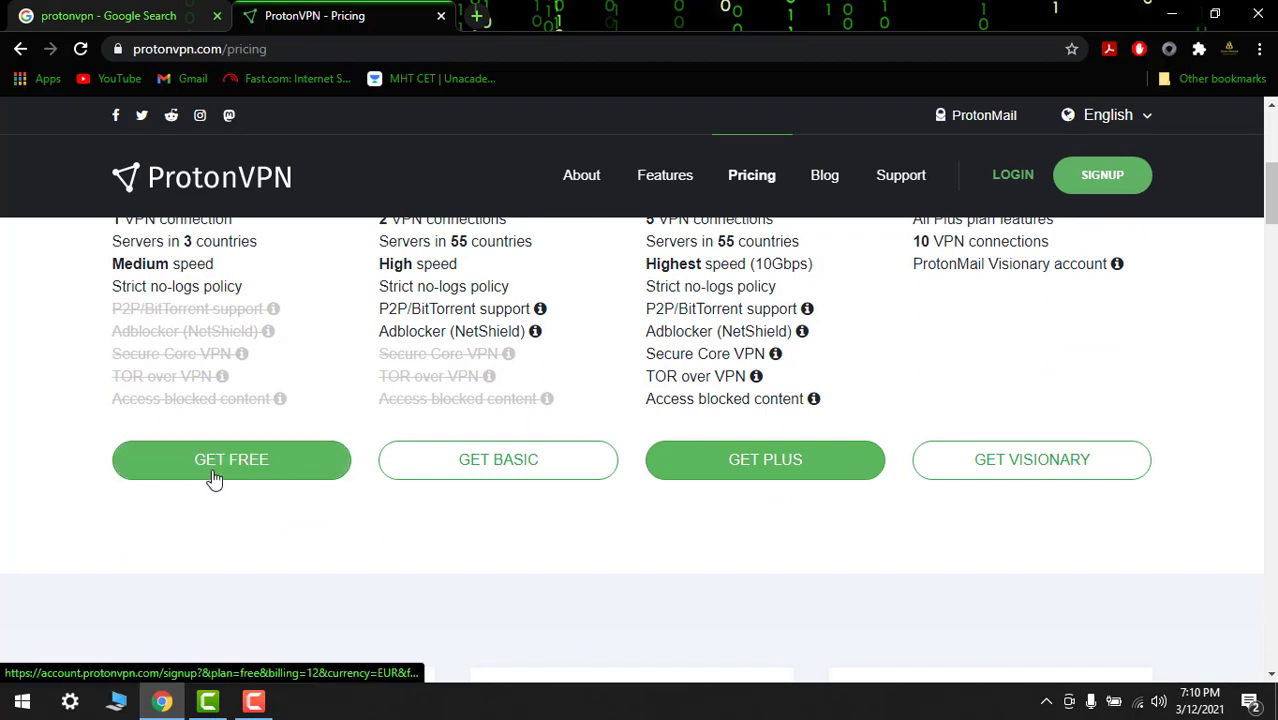
Pick the Free plan and enter a username in the sign-up form
{"action": "left_click", "coordinate": [214, 479]}
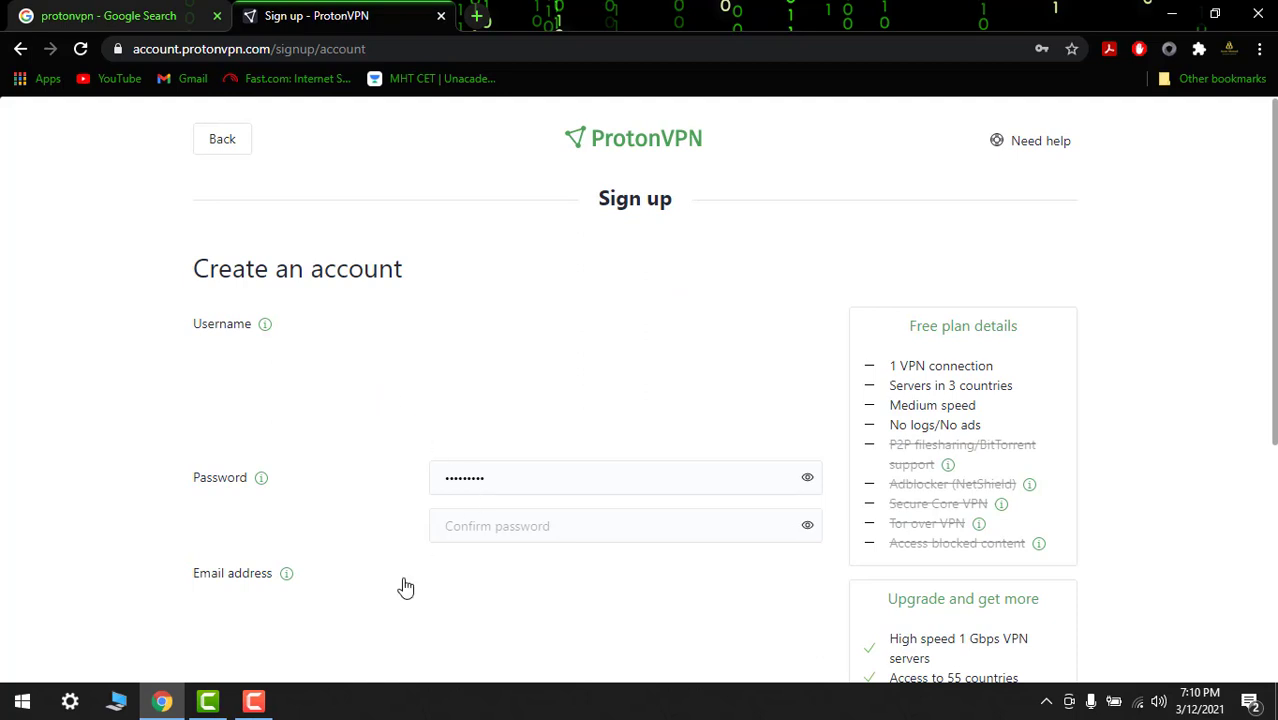
{"action": "scroll", "coordinate": [722, 334], "scroll_direction": "down", "scroll_amount": 2}
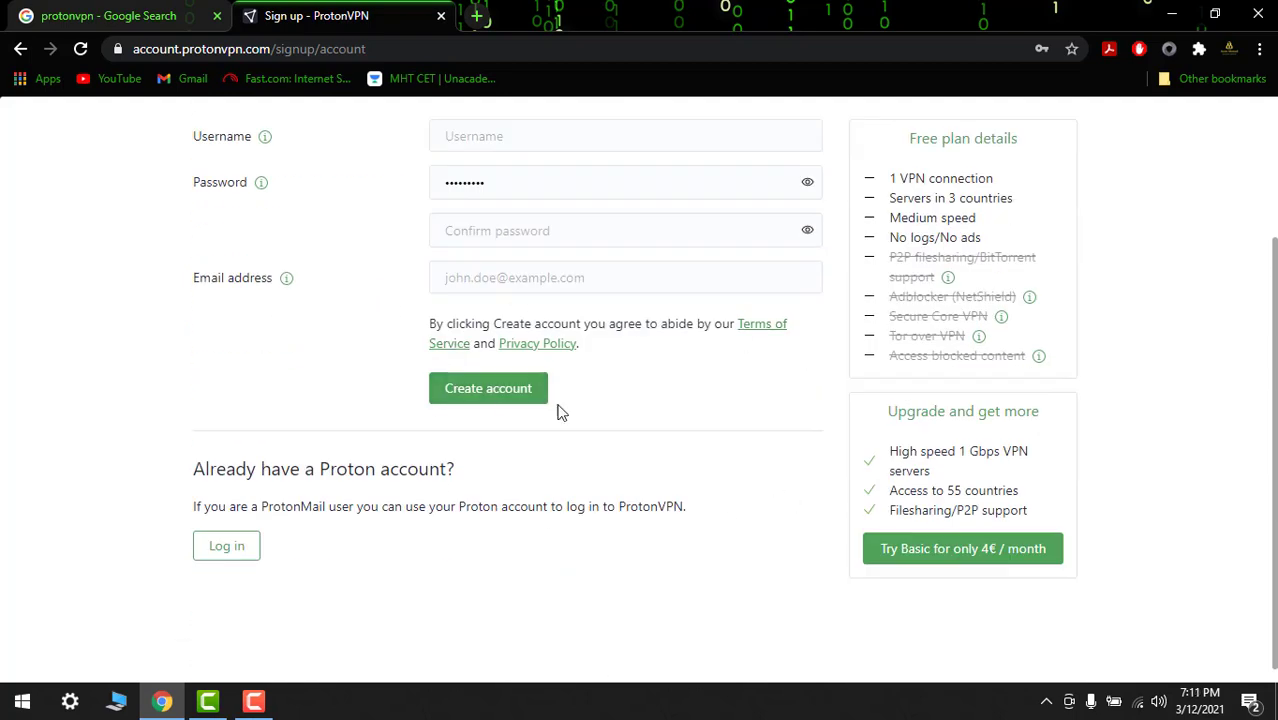
{"action": "scroll", "coordinate": [388, 163], "scroll_direction": "up", "scroll_amount": 1}
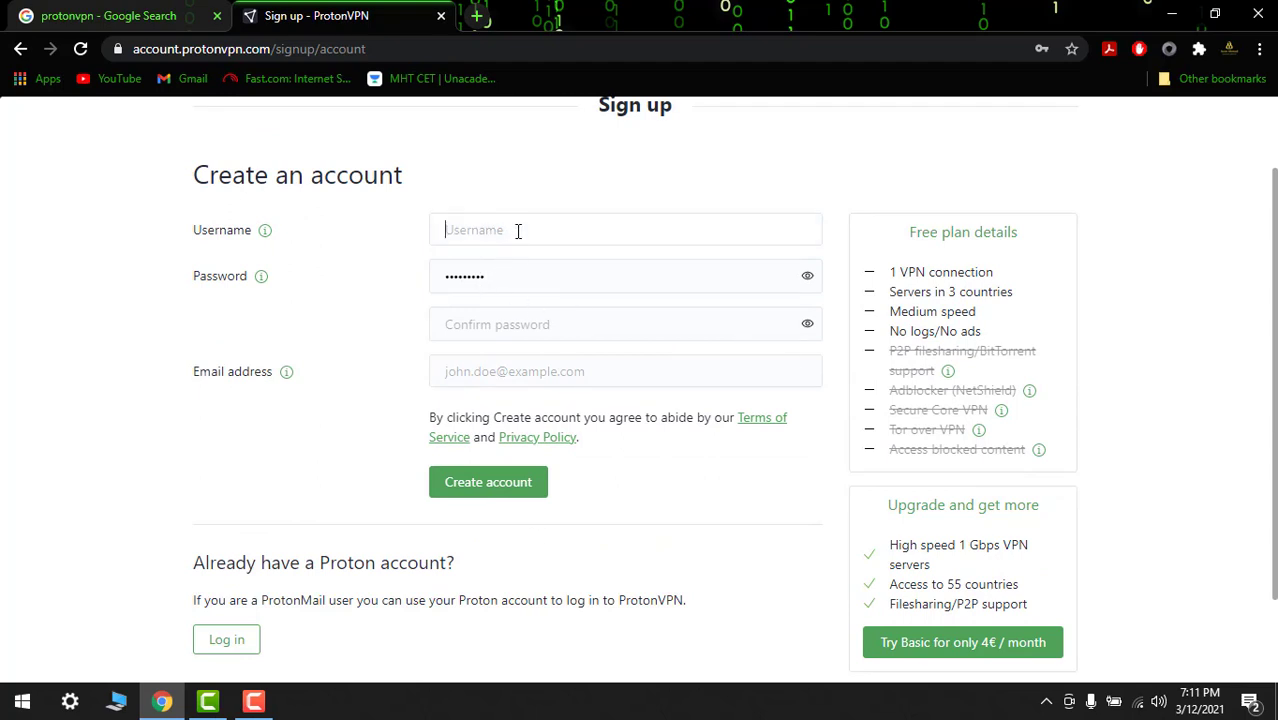
{"action": "type", "text": "technoayan"}
Confirm the saved password, enter the e-mail address and submit the registration
{"action": "left_click", "coordinate": [541, 323]}
{"action": "left_click", "coordinate": [486, 392]}
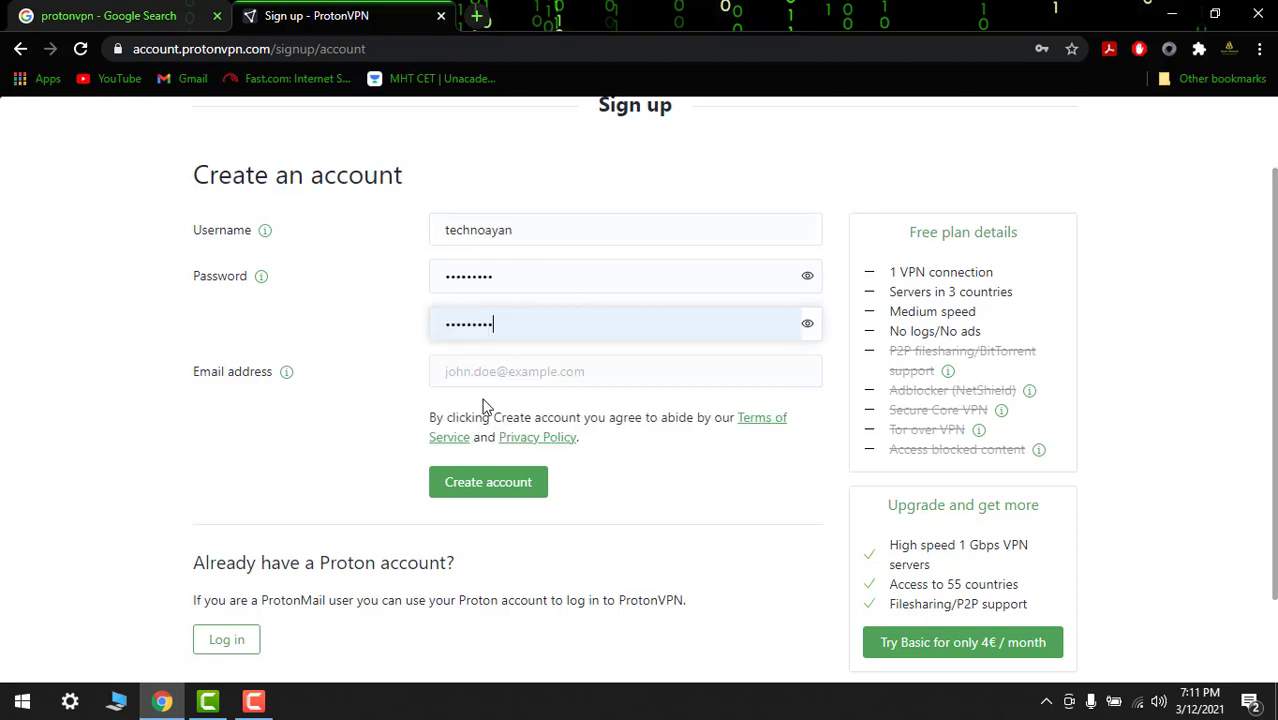
{"action": "left_click", "coordinate": [521, 380]}
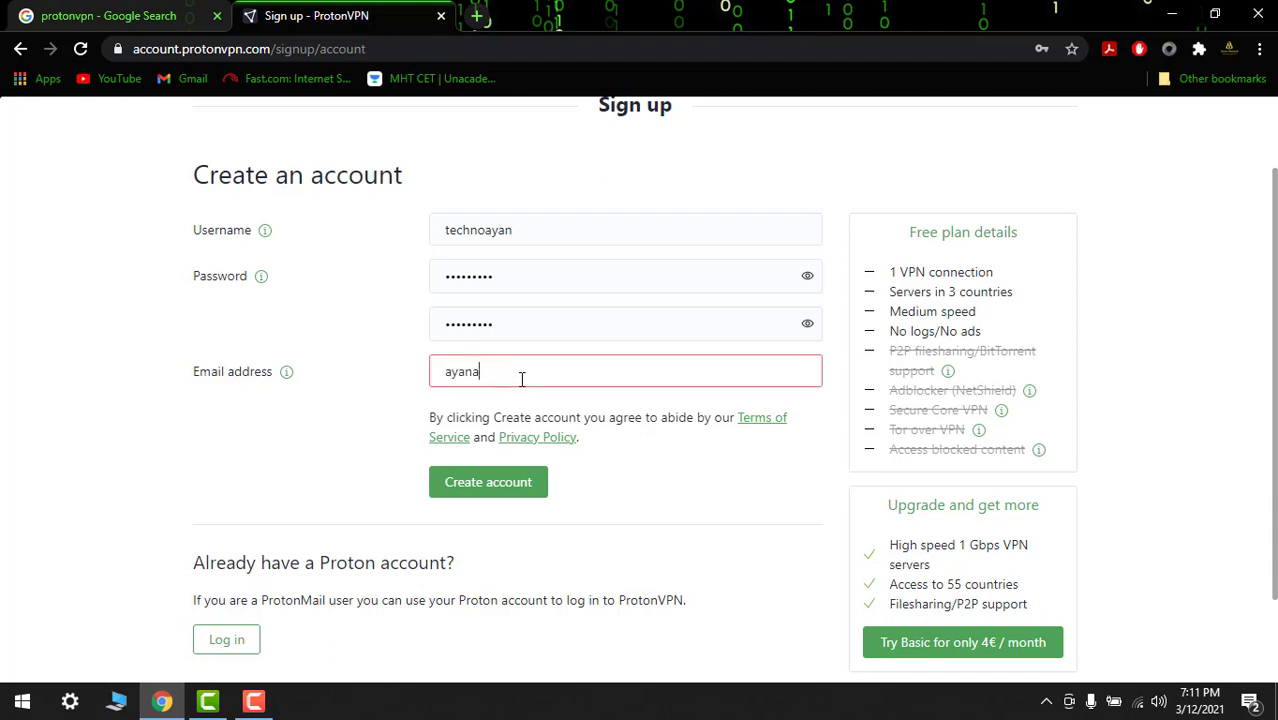
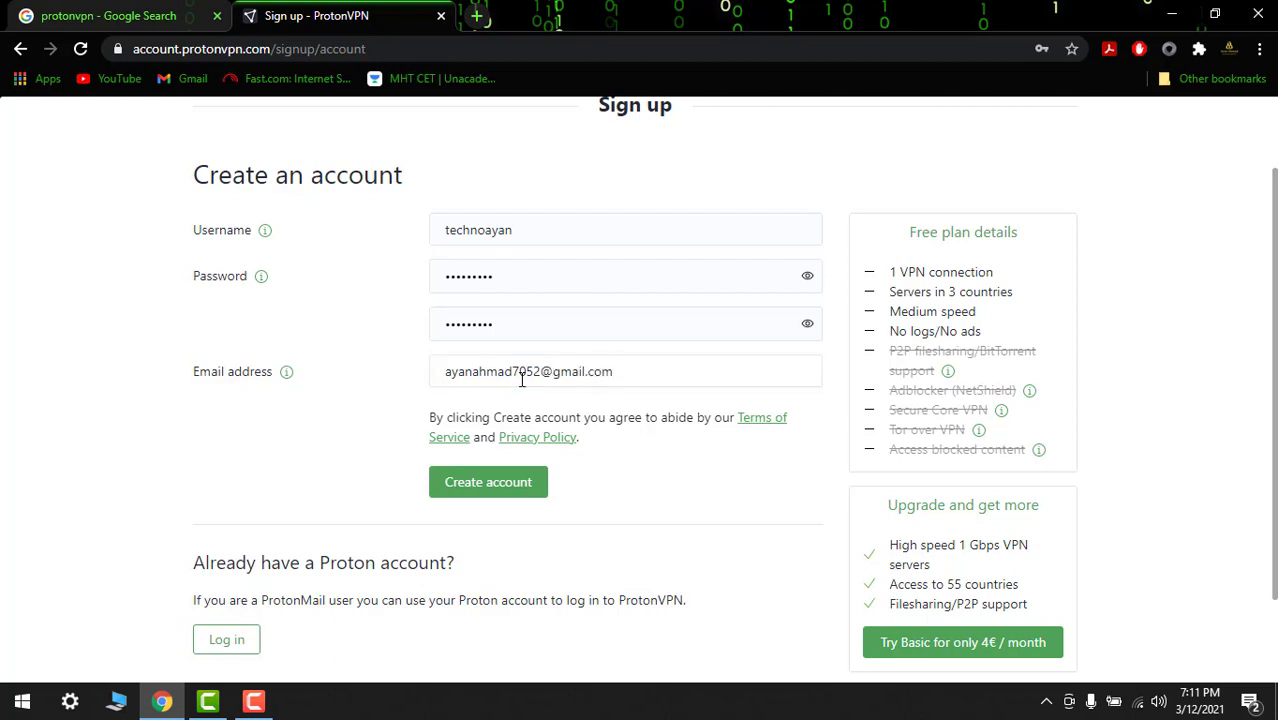
{"action": "left_click", "coordinate": [506, 476]}
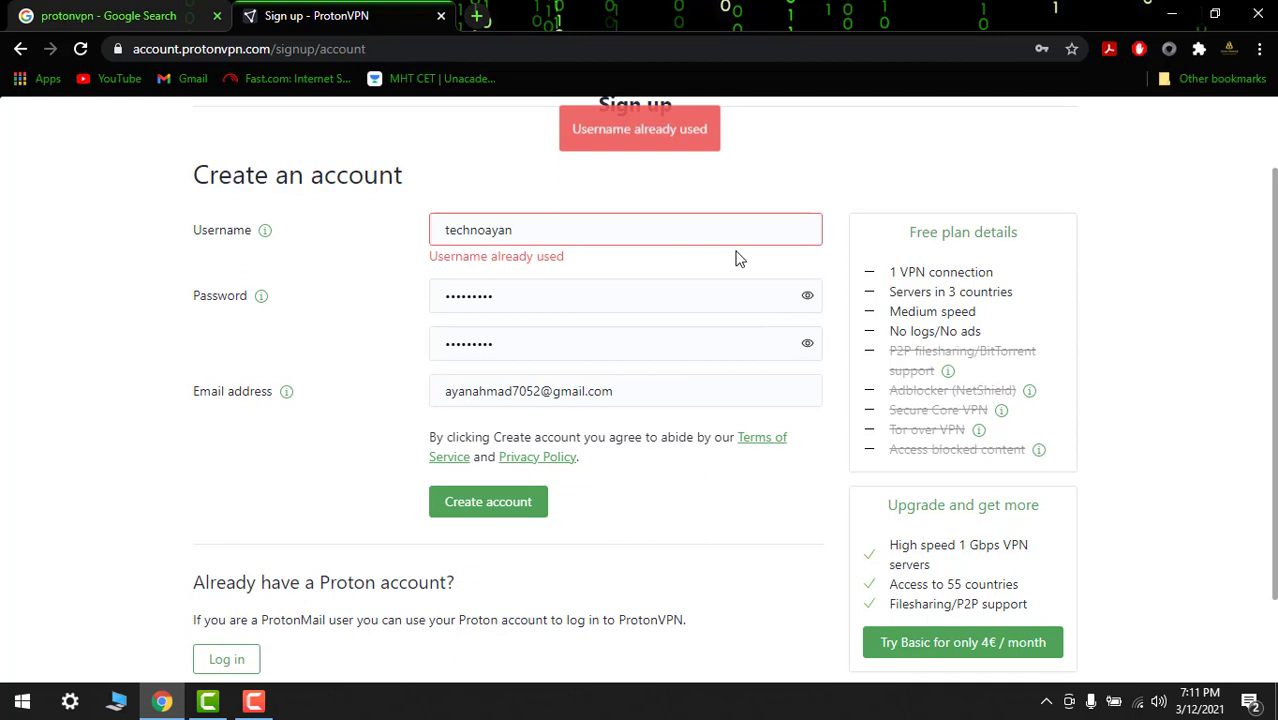
{"action": "scroll", "coordinate": [779, 374], "scroll_direction": "down", "scroll_amount": 2}
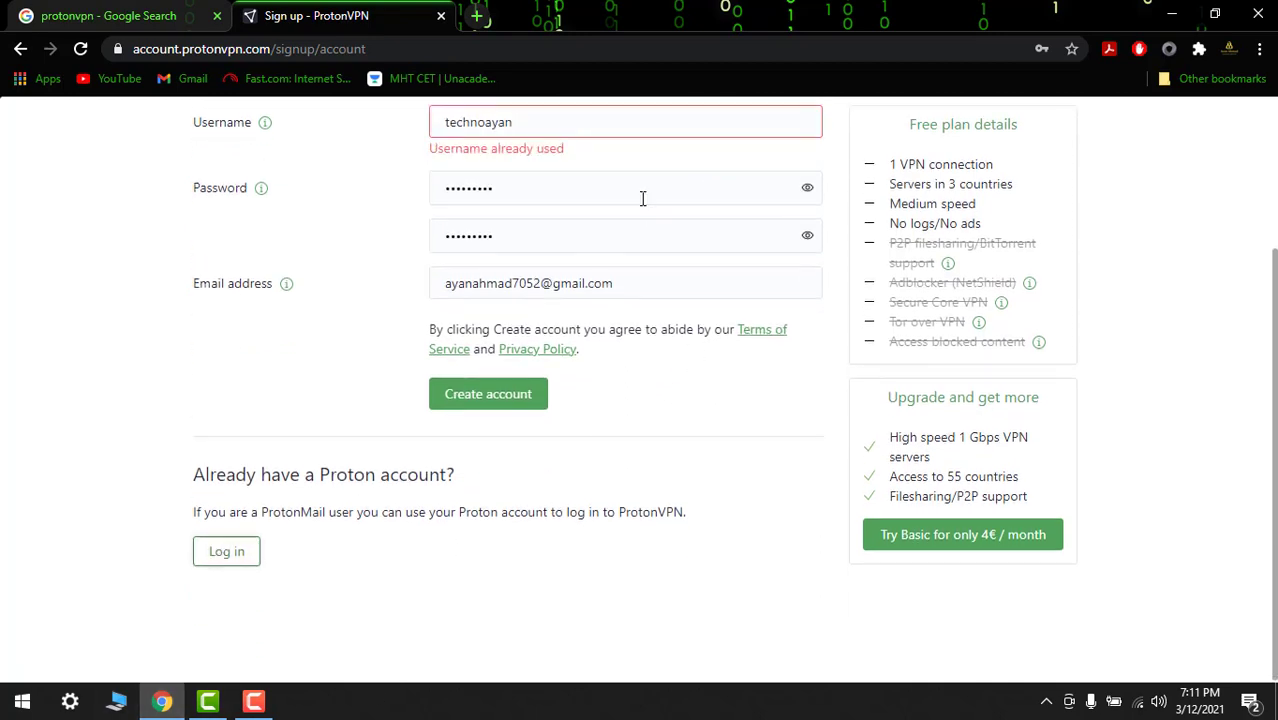
Log in with the saved credentials and review the dashboard Plans section showing Free as current
{"action": "left_click", "coordinate": [199, 555]}
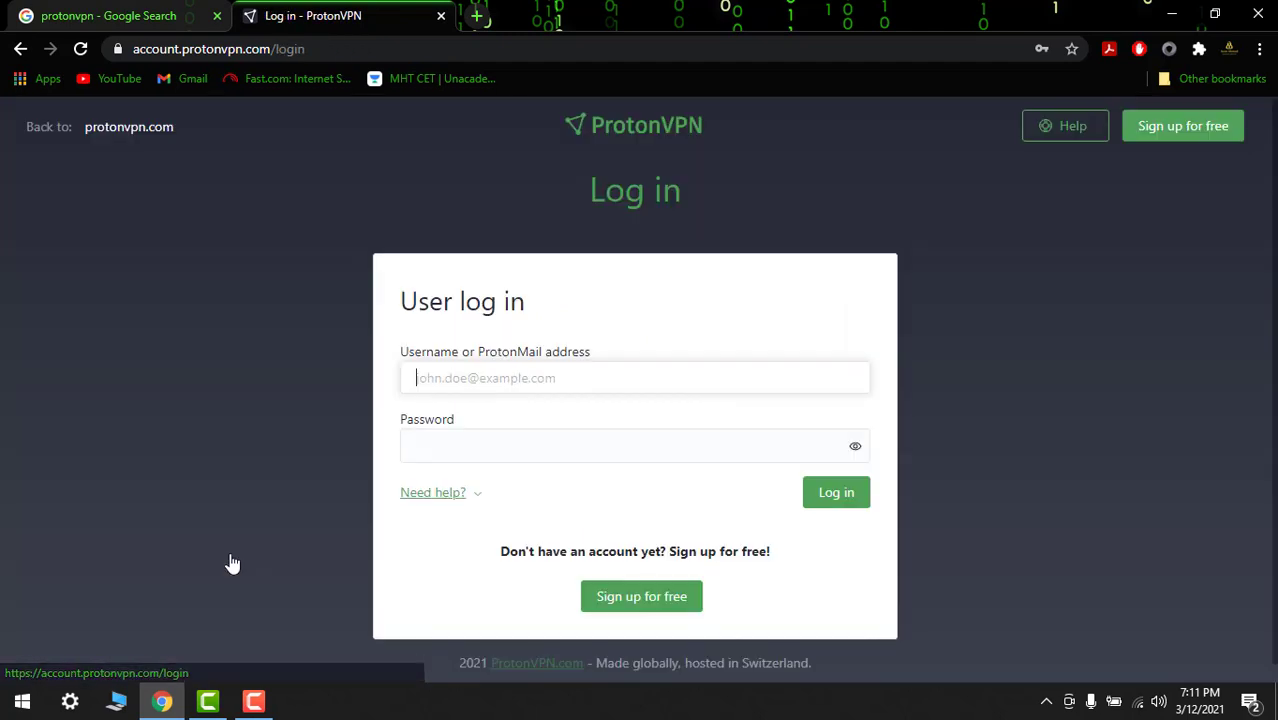
{"action": "left_click", "coordinate": [834, 500]}
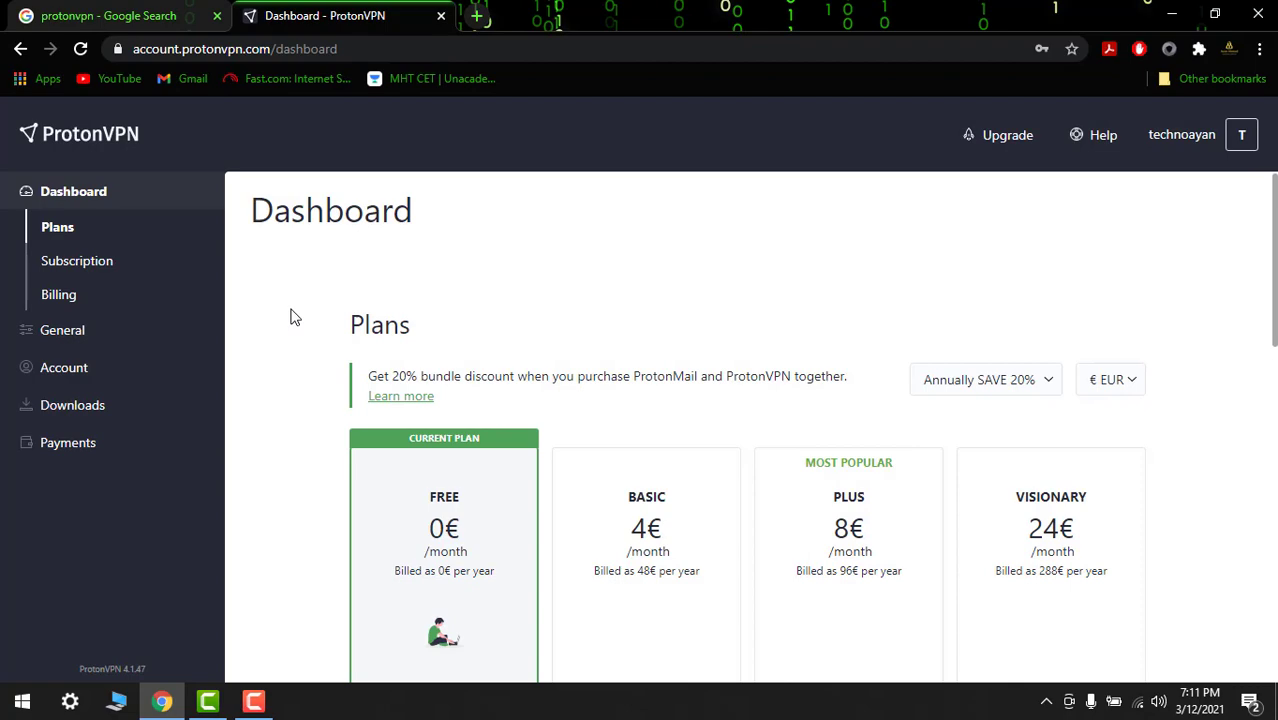
{"action": "scroll", "coordinate": [1269, 234], "scroll_direction": "down", "scroll_amount": 2}
{"action": "scroll", "coordinate": [535, 488], "scroll_direction": "down", "scroll_amount": 3}
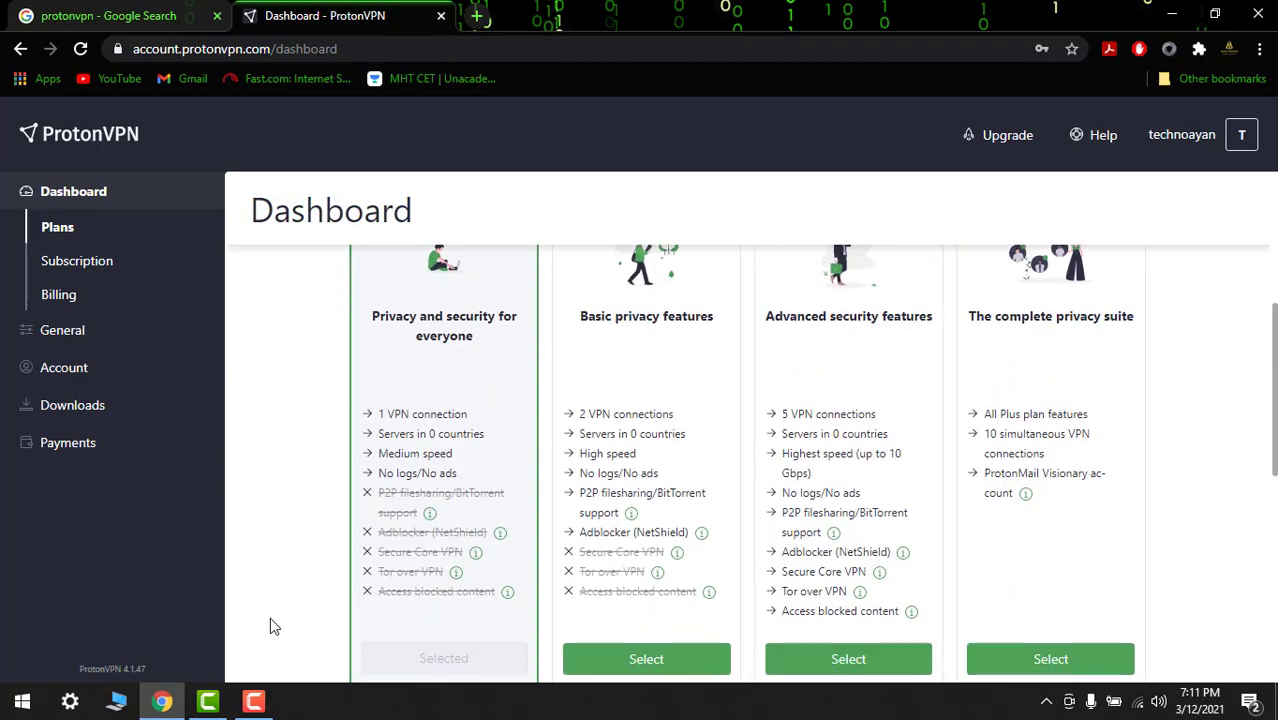
{"action": "scroll", "coordinate": [475, 568], "scroll_direction": "up", "scroll_amount": 5}
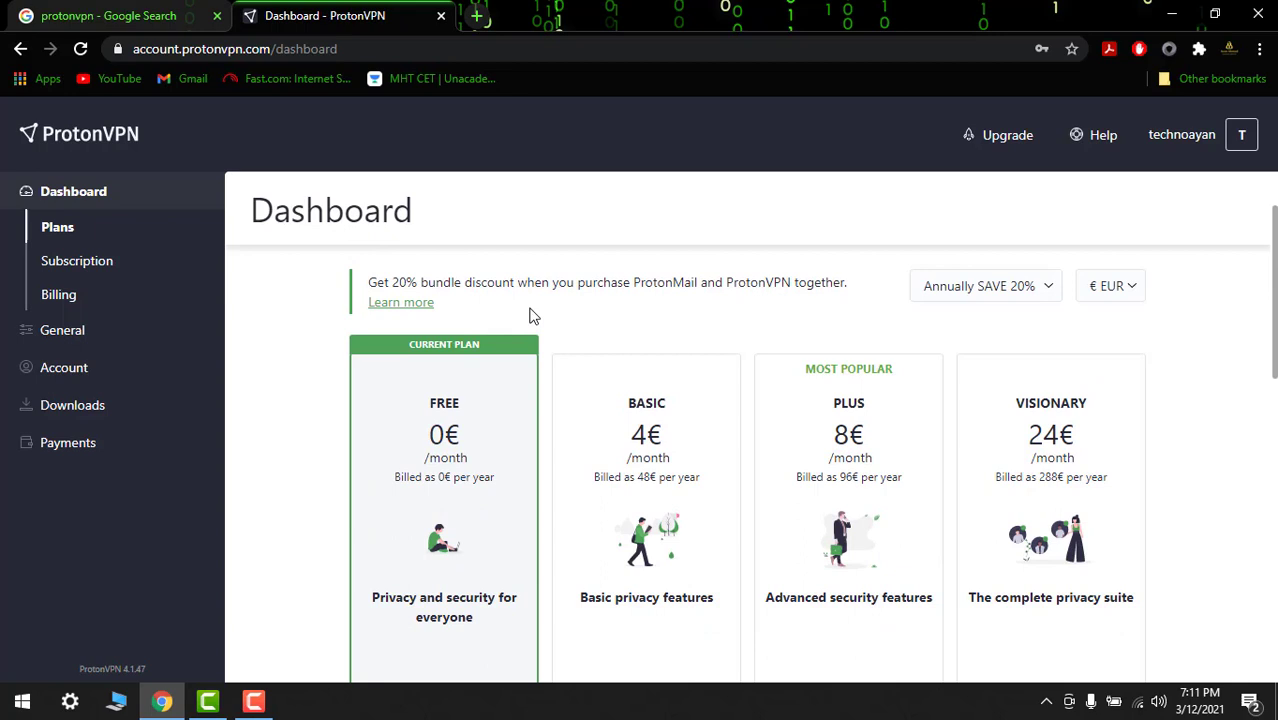
Go to the ProtonVPN client downloads page and choose the Windows version
{"action": "left_click", "coordinate": [254, 701]}
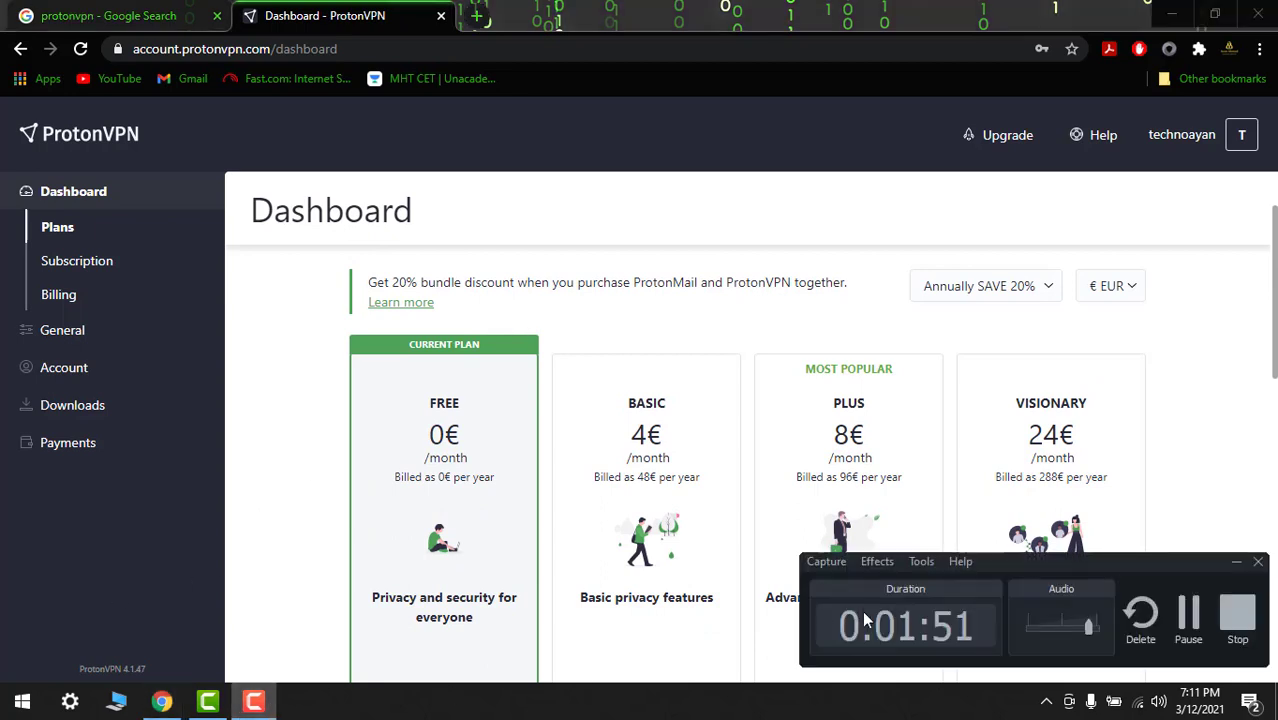
{"action": "left_click", "coordinate": [1185, 610]}
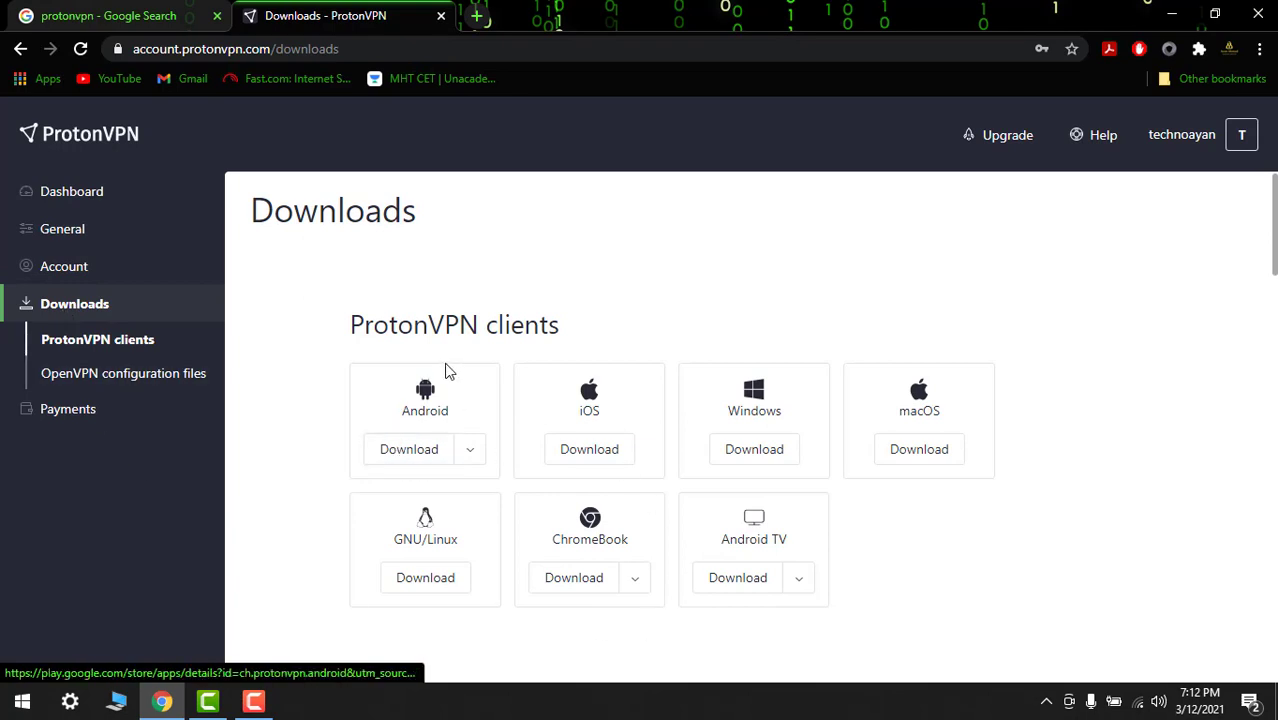
{"action": "left_click", "coordinate": [766, 451]}
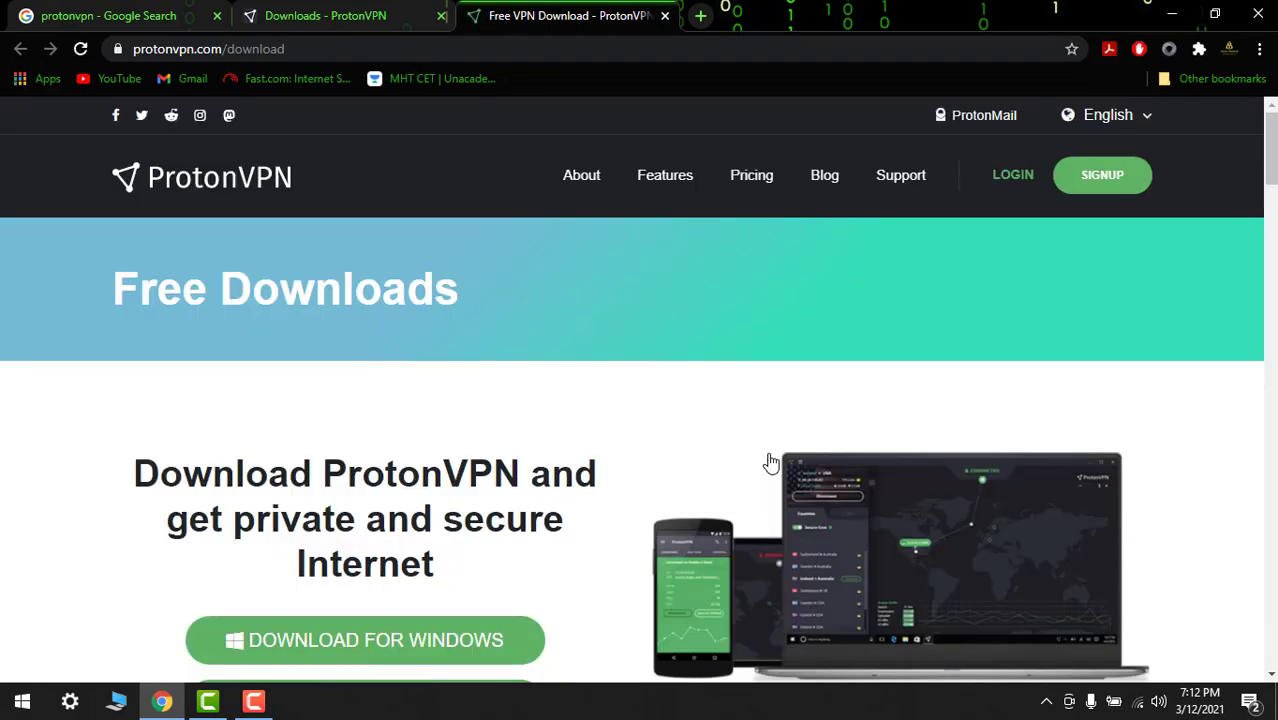
{"action": "scroll", "coordinate": [625, 525], "scroll_direction": "down", "scroll_amount": 1}
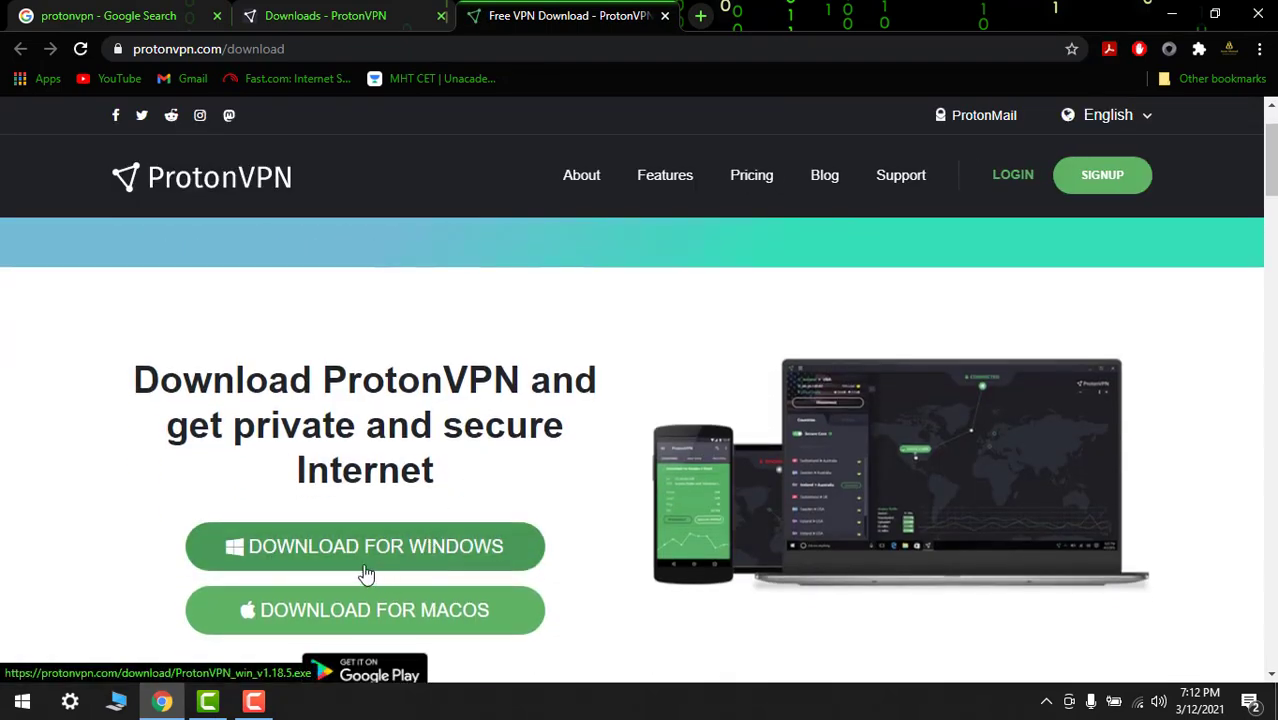
{"action": "scroll", "coordinate": [370, 560], "scroll_direction": "down", "scroll_amount": 1}
{"action": "scroll", "coordinate": [378, 447], "scroll_direction": "down", "scroll_amount": 1}
Start saving the ProtonVPN_win installer, then cancel the download
{"action": "left_click", "coordinate": [432, 370]}
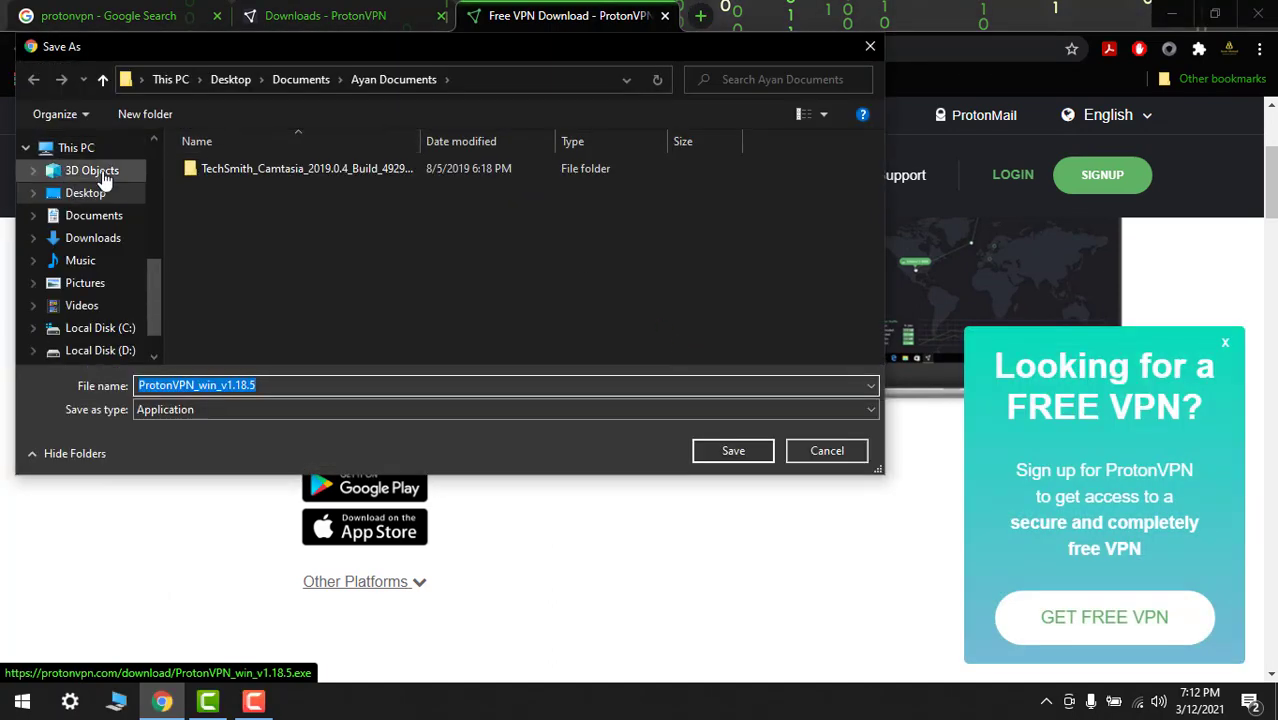
{"action": "left_click", "coordinate": [740, 450]}
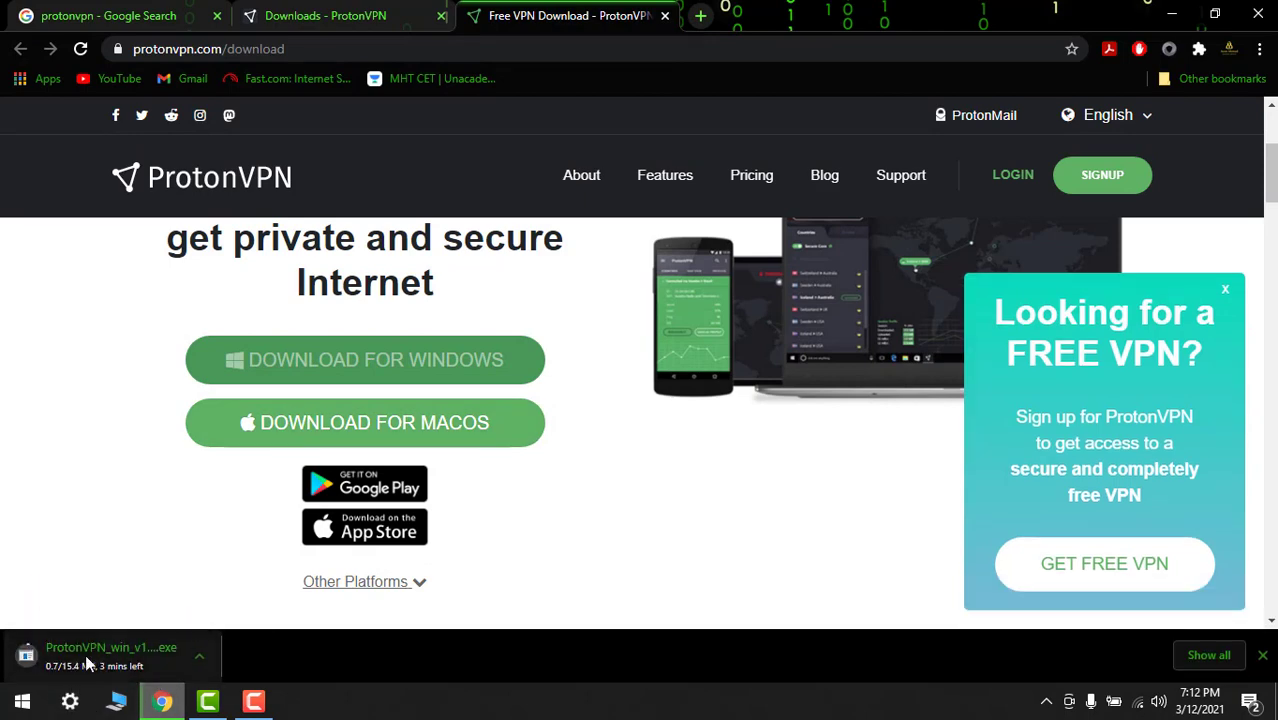
{"action": "left_click", "coordinate": [202, 658]}
{"action": "left_click", "coordinate": [234, 626]}
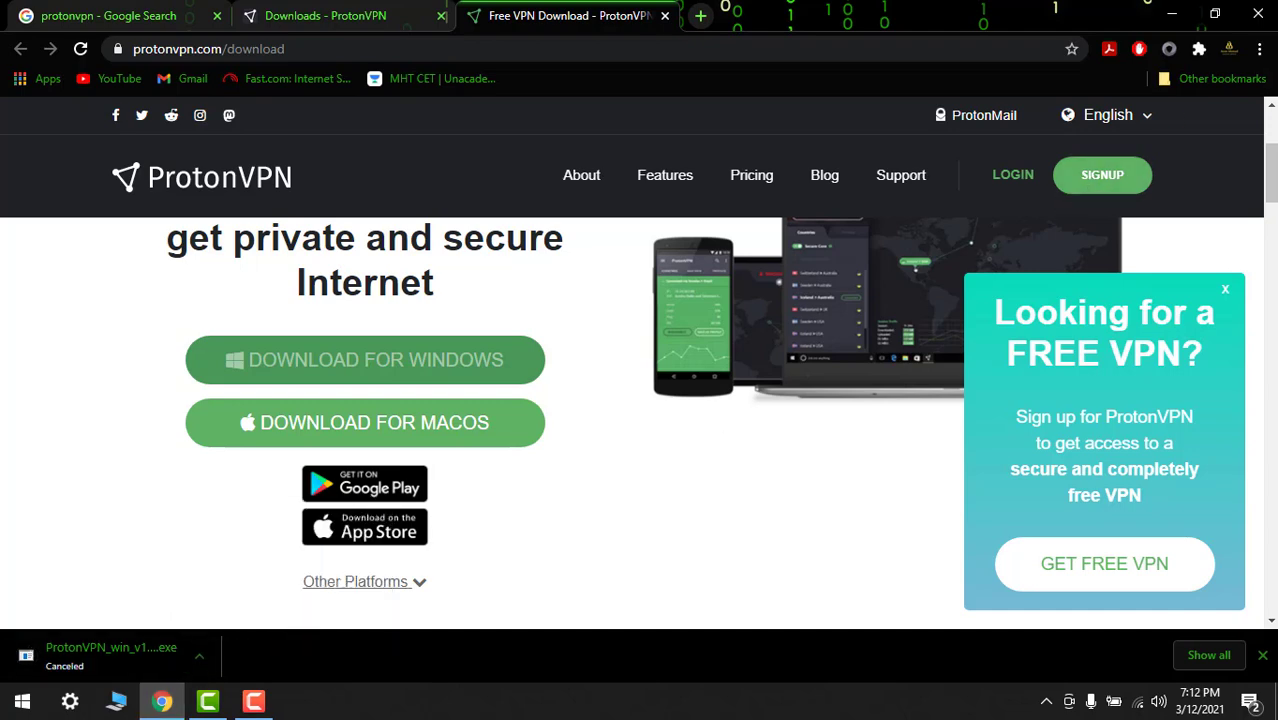
Check Chrome's downloads list for the ProtonVPN installer
{"action": "left_click", "coordinate": [1259, 49]}
{"action": "left_click", "coordinate": [1088, 175]}
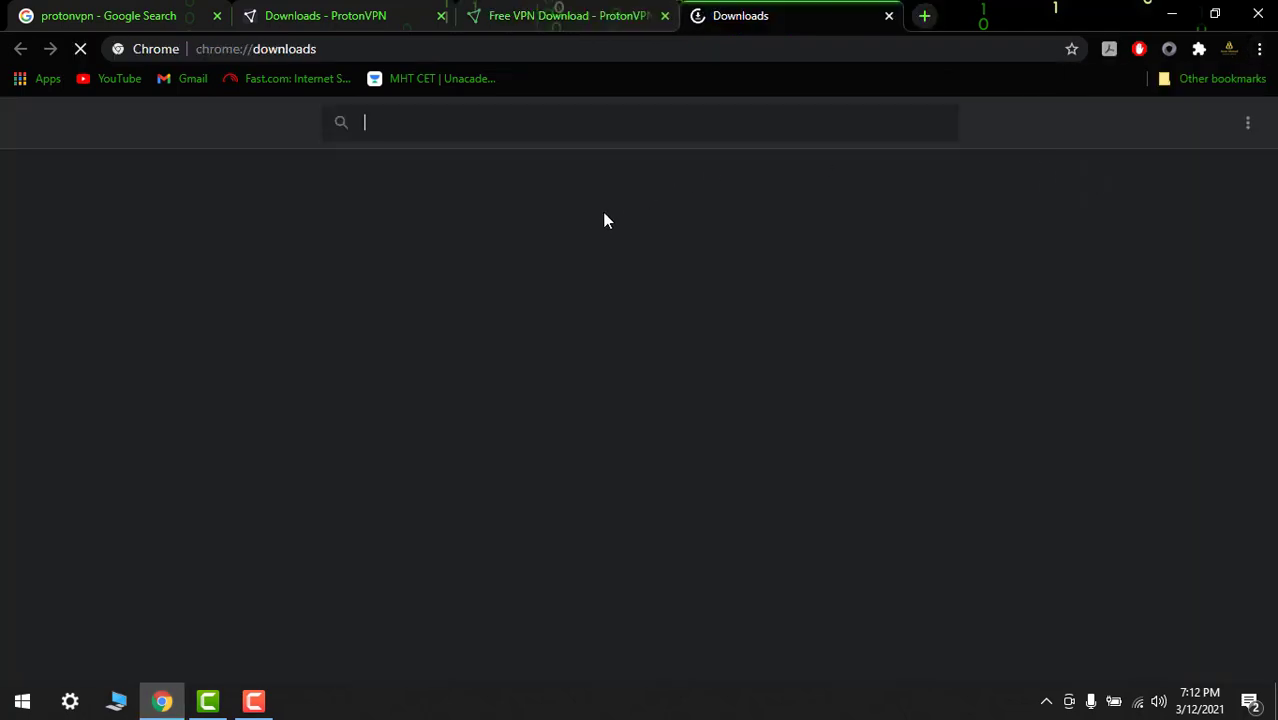
{"action": "scroll", "coordinate": [611, 520], "scroll_direction": "down", "scroll_amount": 6}
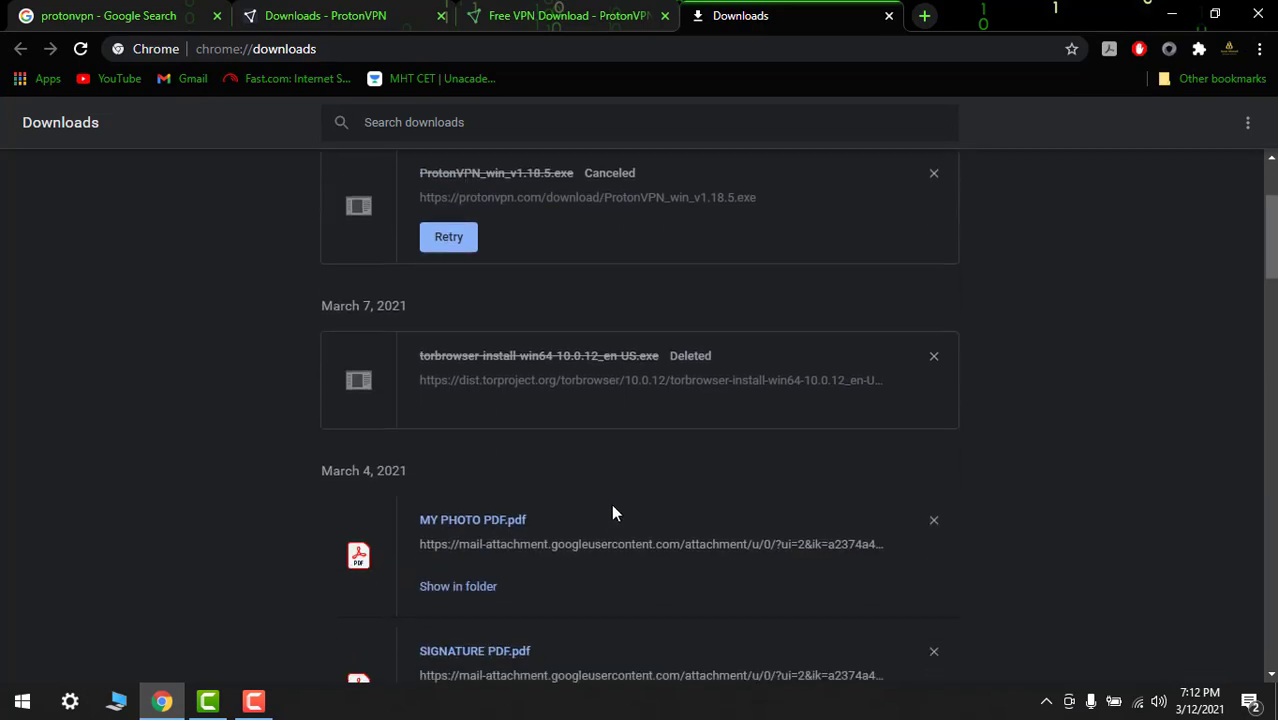
{"action": "scroll", "coordinate": [578, 486], "scroll_direction": "up", "scroll_amount": 6}
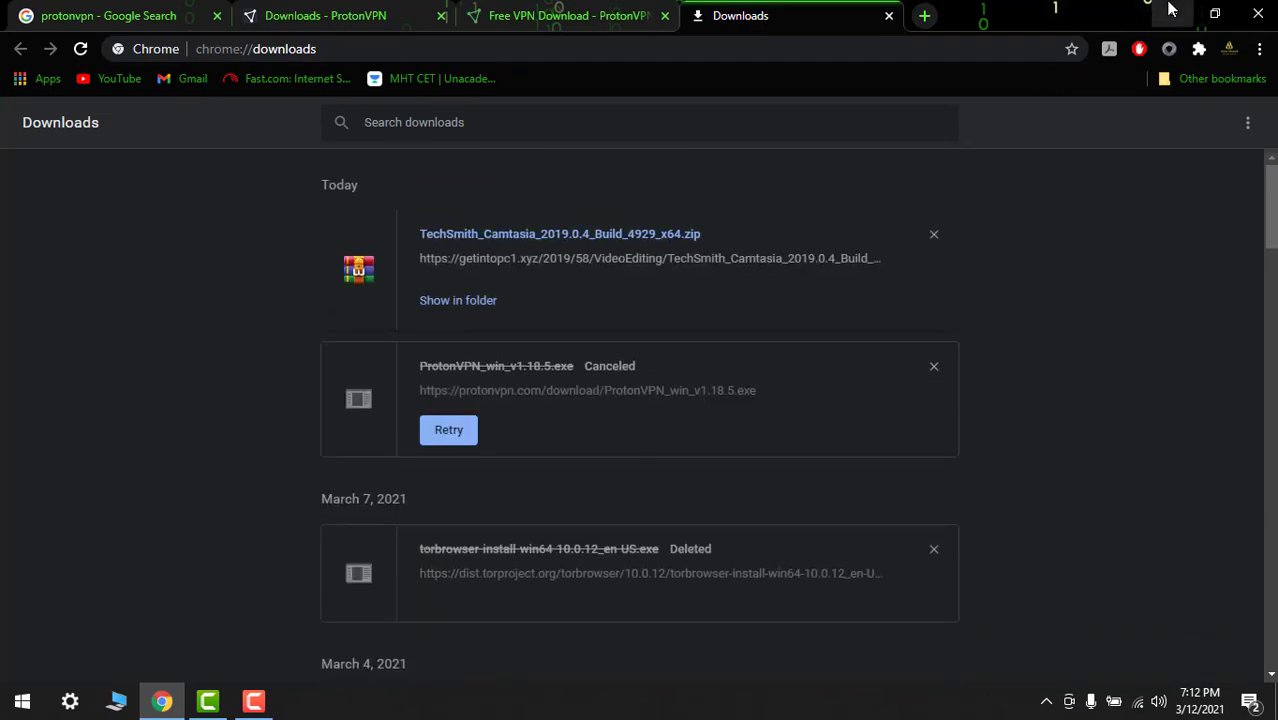
{"action": "left_click", "coordinate": [1171, 14]}
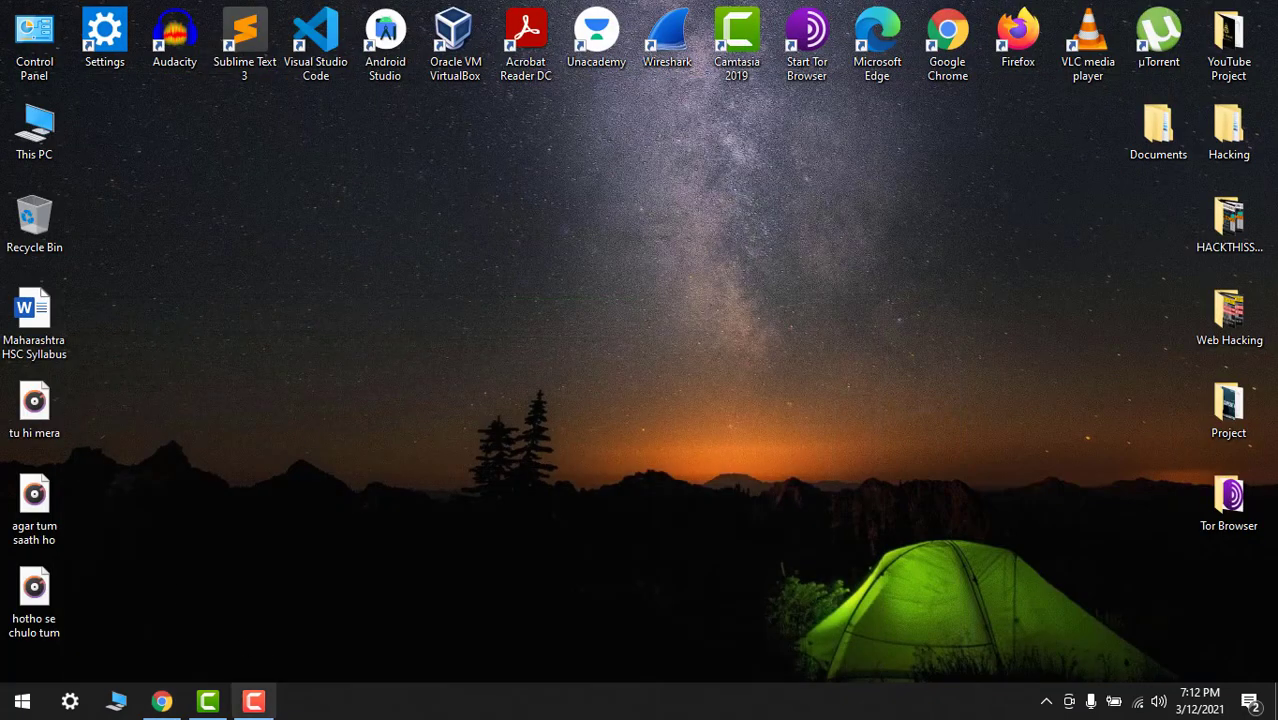
Show ProtonVPN_win_v1.18.5.exe in its folder, run it, and minimize Explorer and Chrome
{"action": "left_click", "coordinate": [253, 701]}
{"action": "left_click", "coordinate": [1187, 625]}
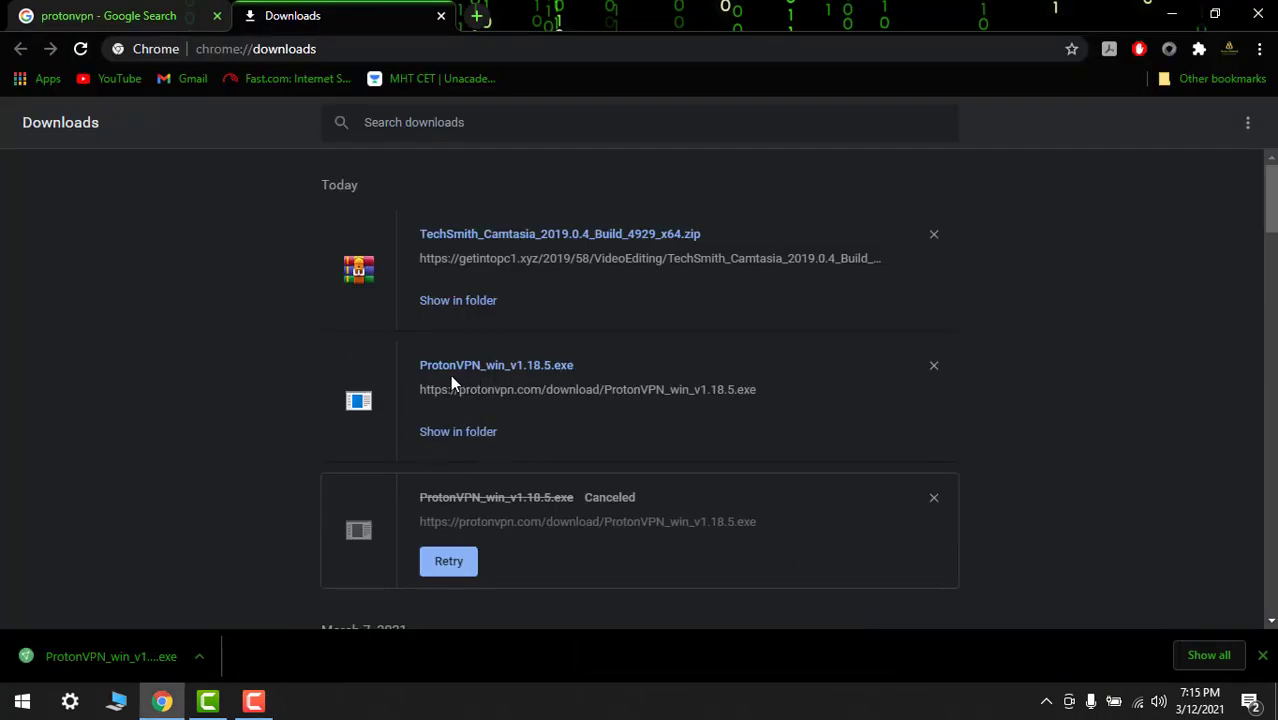
{"action": "left_click", "coordinate": [455, 438]}
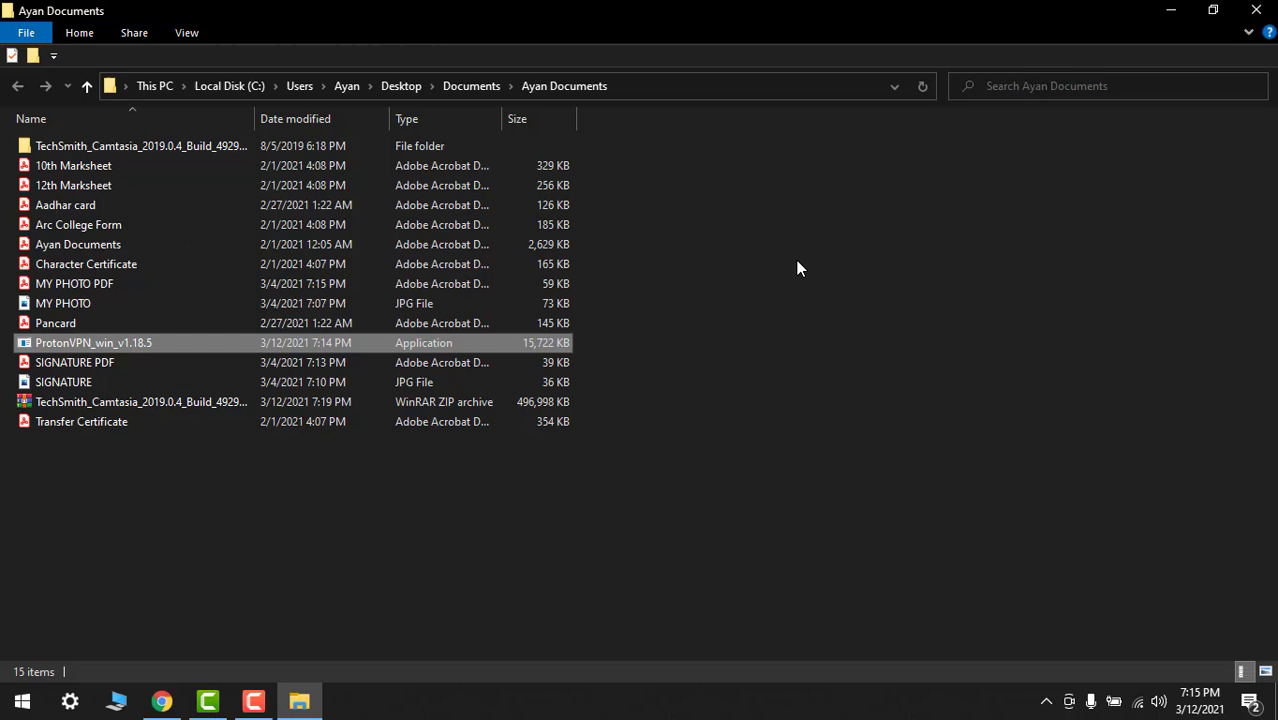
{"action": "double_click", "coordinate": [100, 343]}
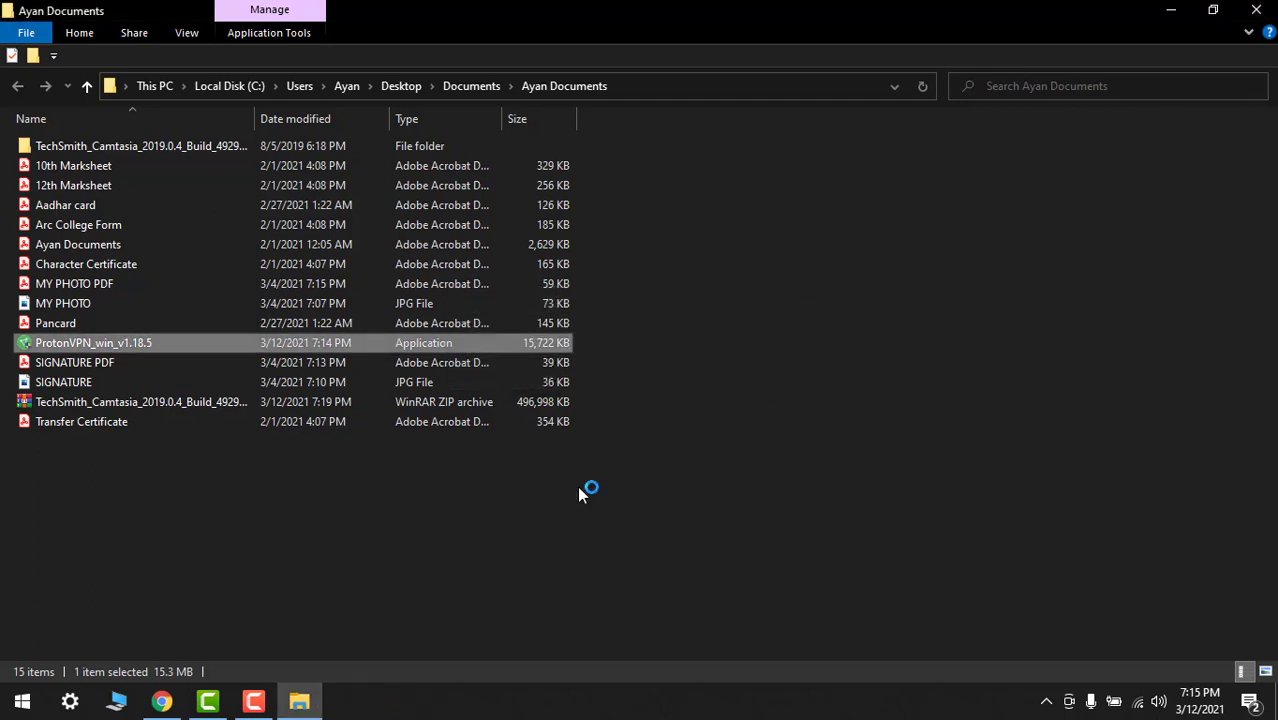
{"action": "left_click", "coordinate": [1170, 10]}
{"action": "left_click", "coordinate": [1171, 14]}
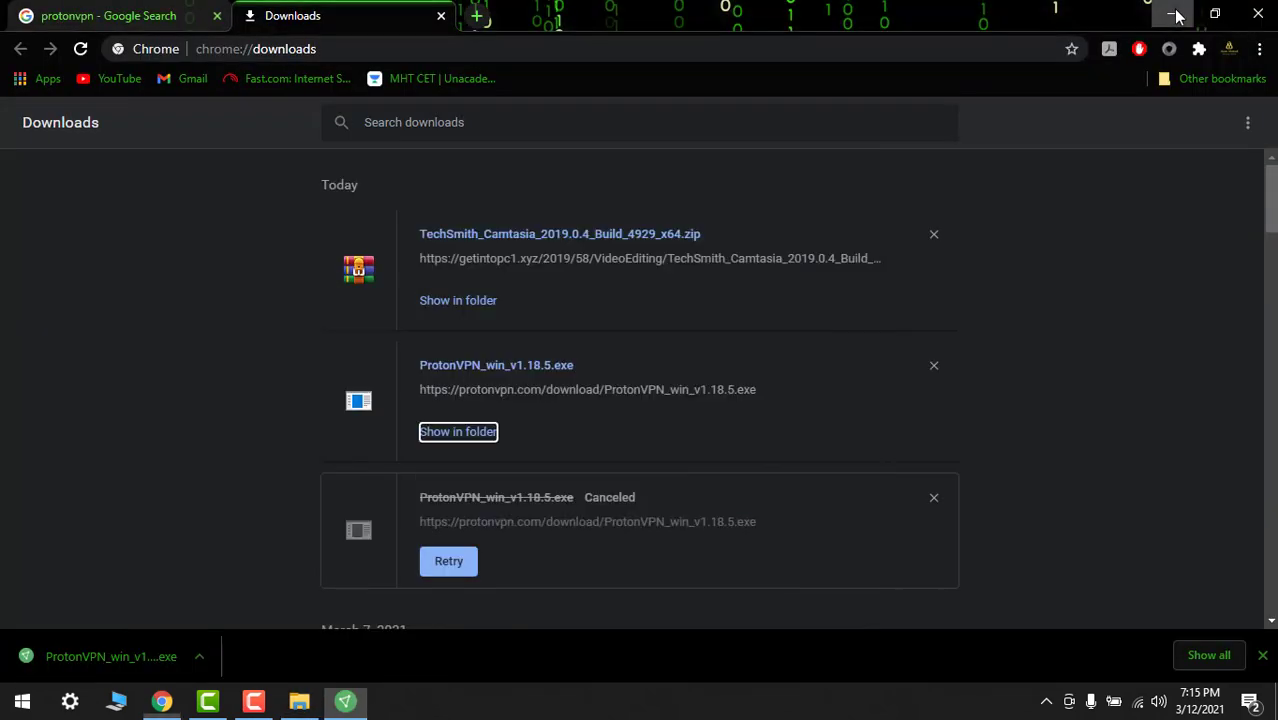
Run the ProtonVPN setup wizard with the default installation folder through to Finish
{"action": "left_click", "coordinate": [753, 499]}
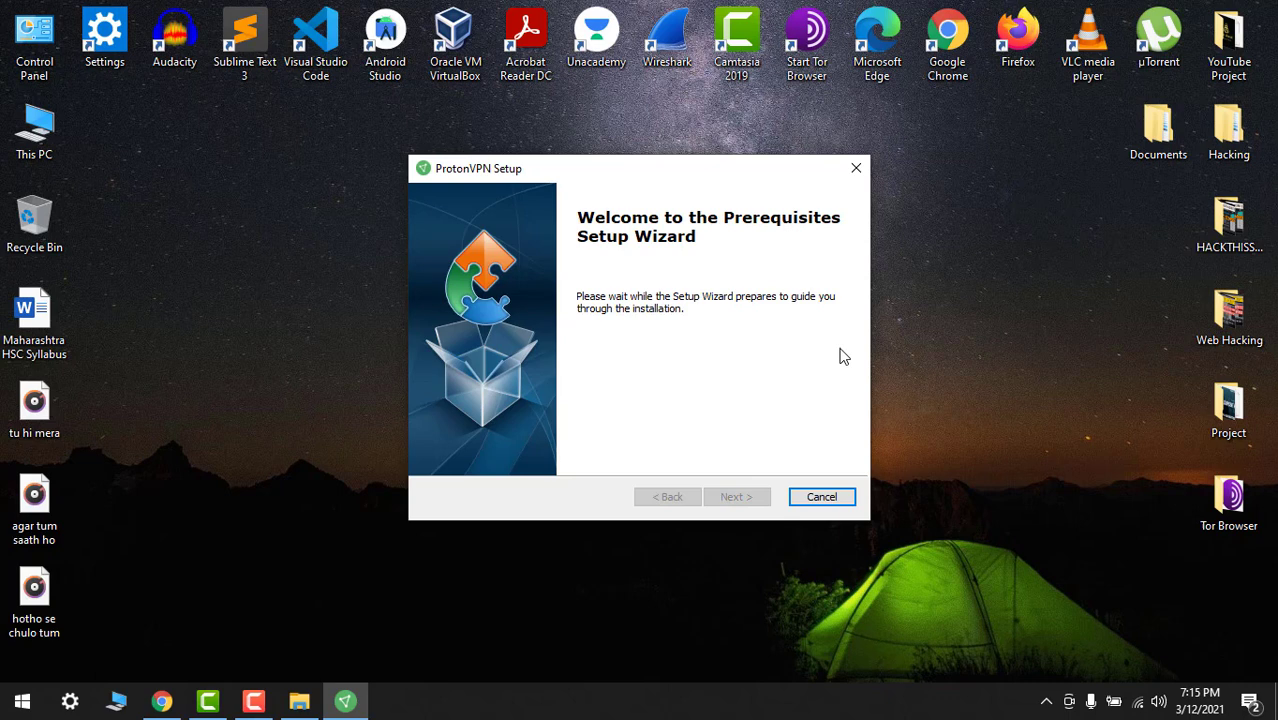
{"action": "left_click", "coordinate": [756, 499]}
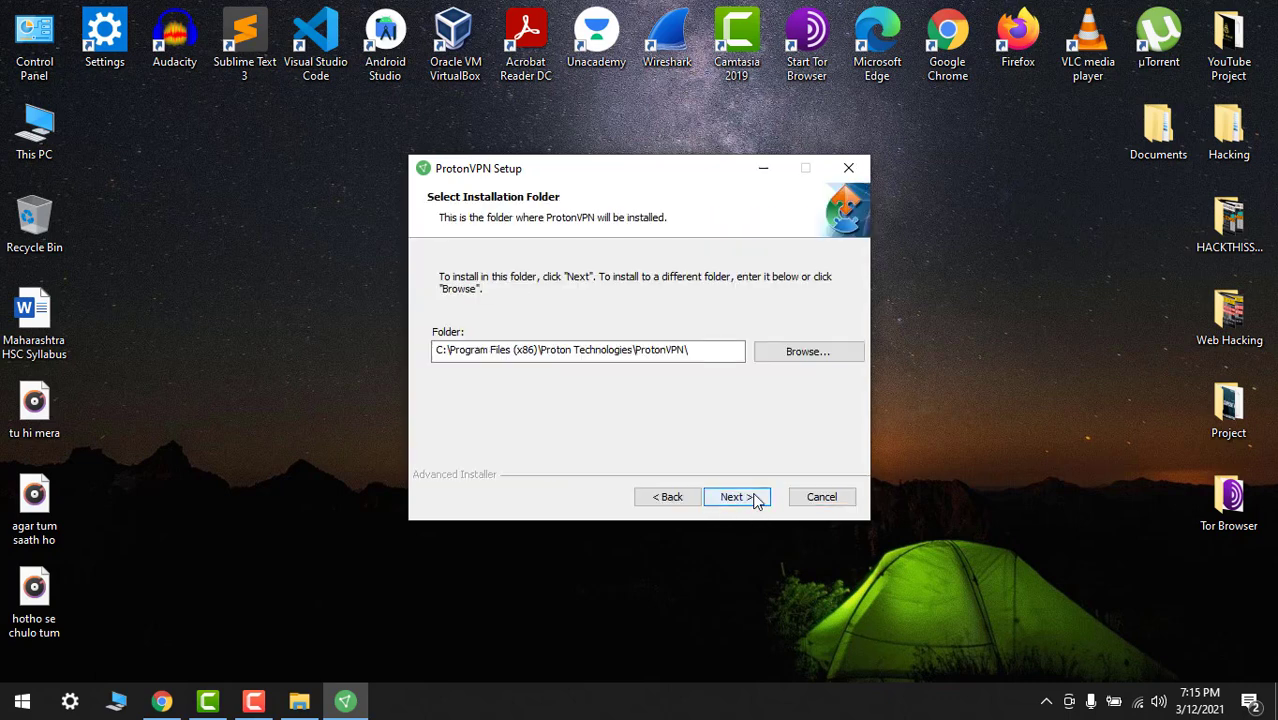
{"action": "left_click", "coordinate": [739, 500]}
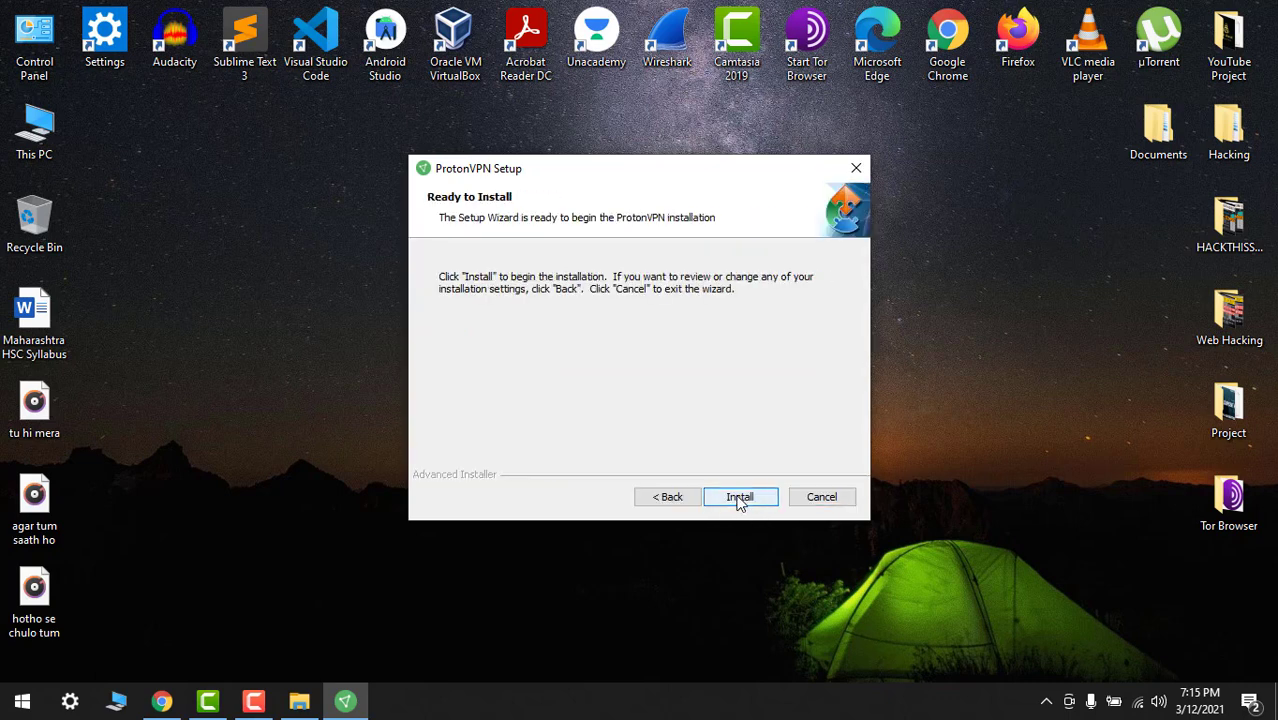
{"action": "left_click", "coordinate": [739, 498]}
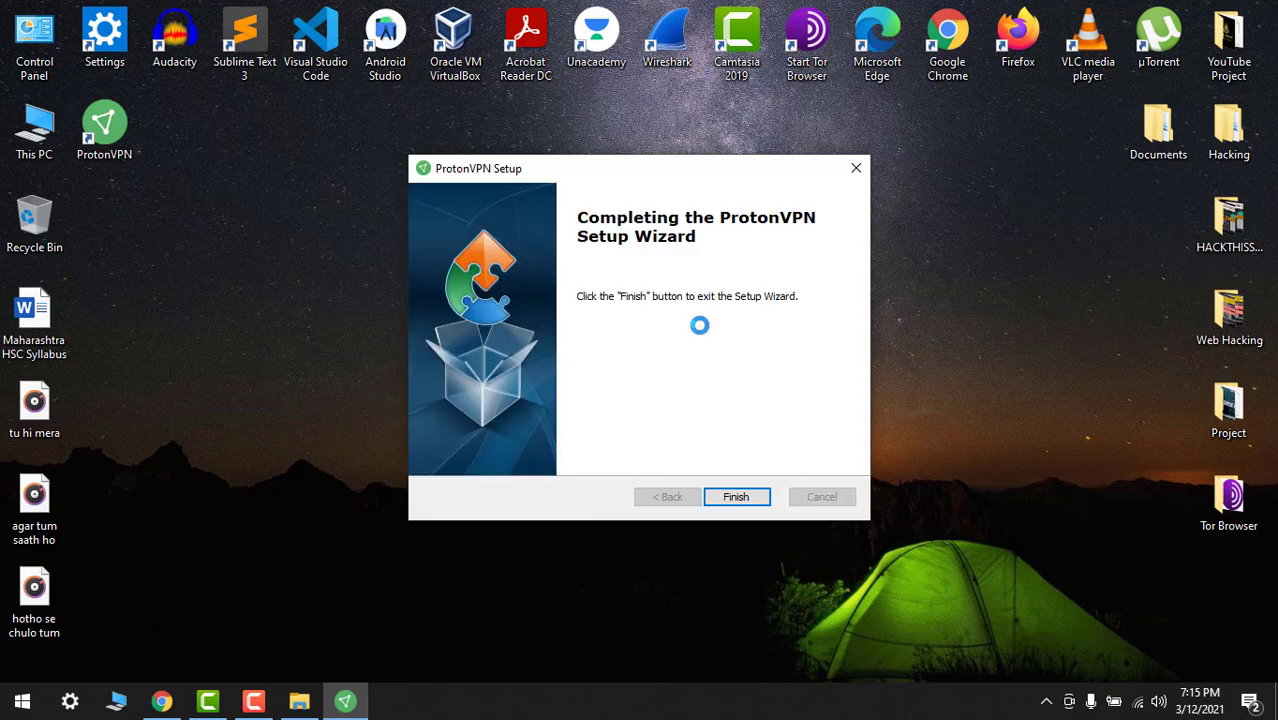
{"action": "left_click", "coordinate": [738, 500]}
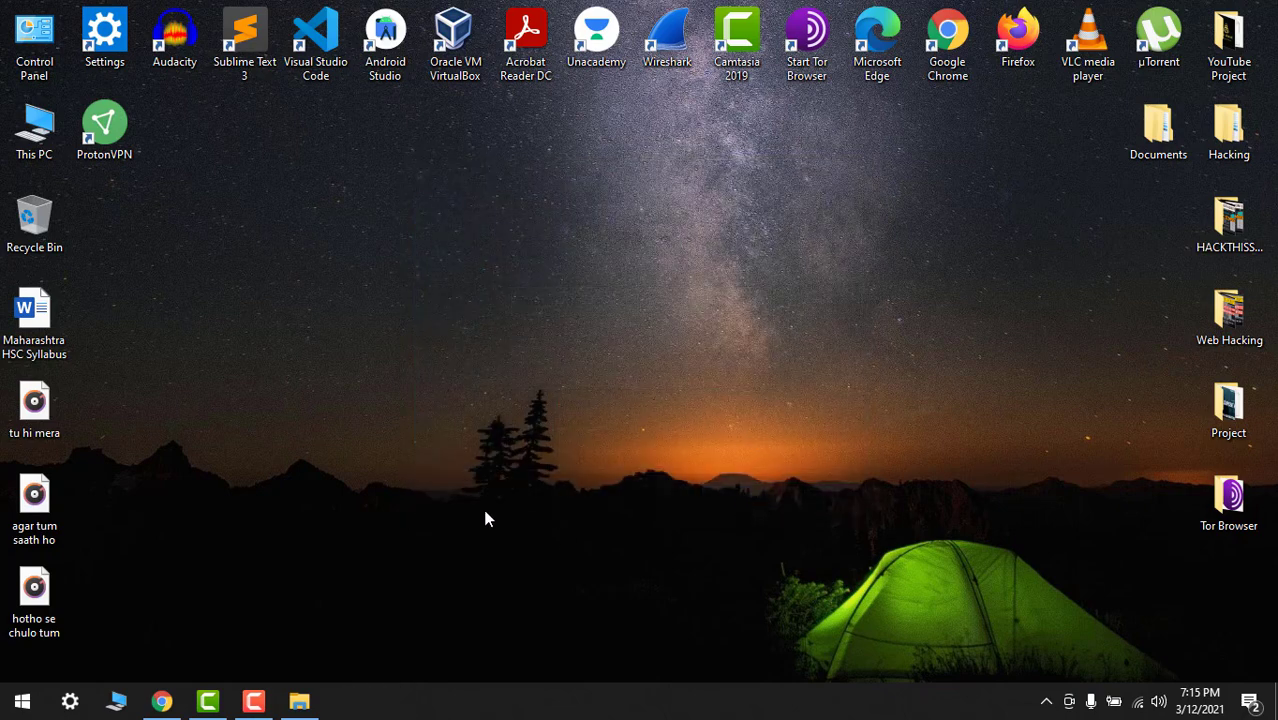
Close the Documents folder window and the Chrome browser
{"action": "left_click", "coordinate": [300, 701]}
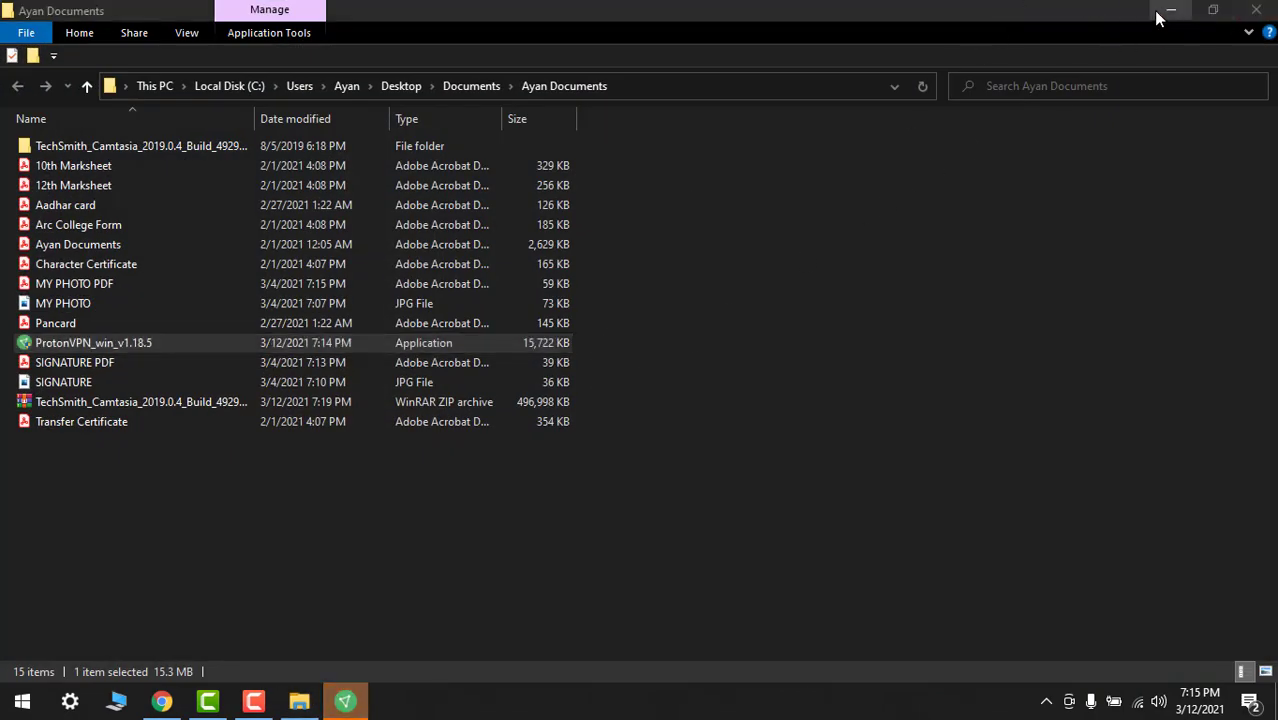
{"action": "left_click_drag", "start_coordinate": [1078, 9], "coordinate": [1080, 130]}
{"action": "left_click", "coordinate": [1257, 110]}
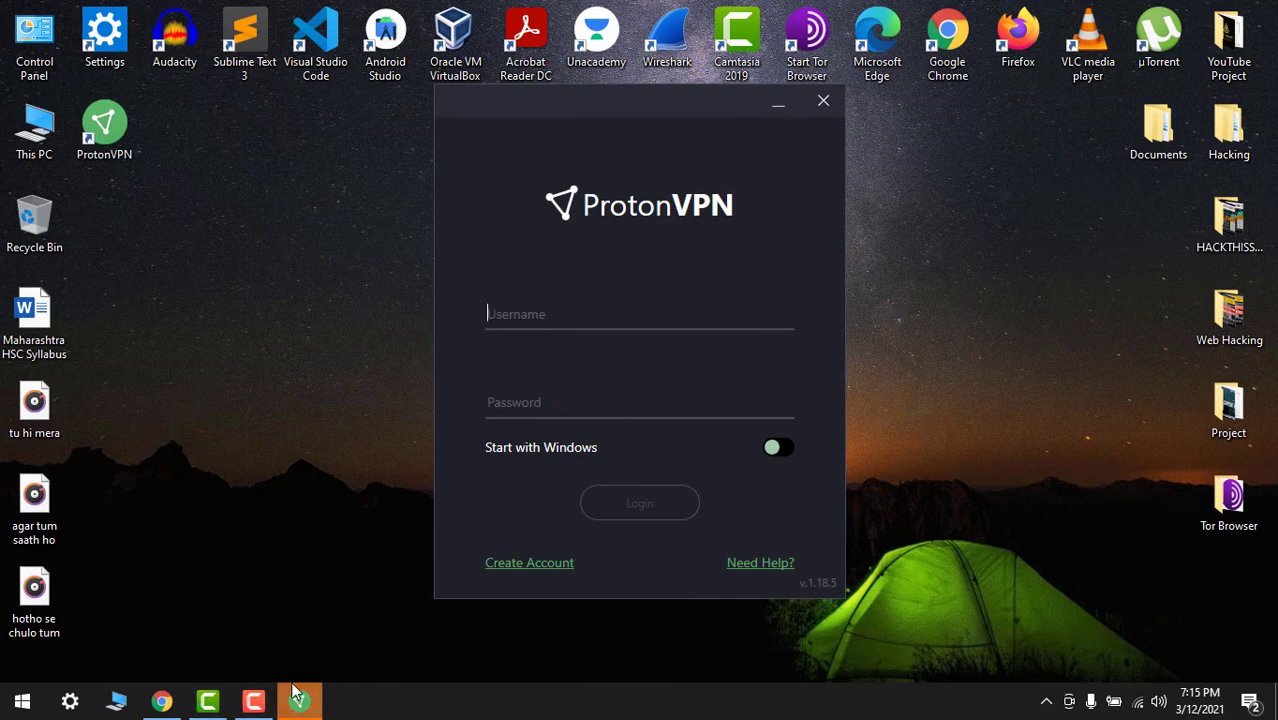
{"action": "left_click", "coordinate": [166, 699]}
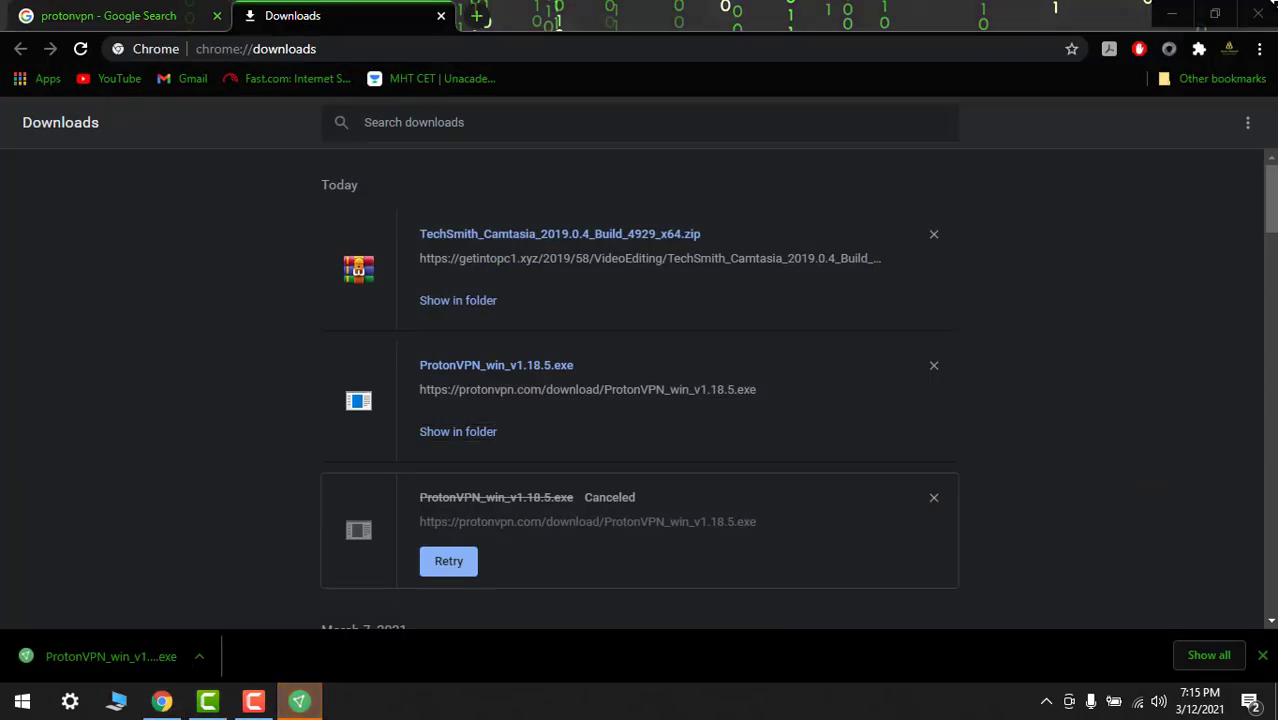
{"action": "left_click", "coordinate": [1273, 13]}
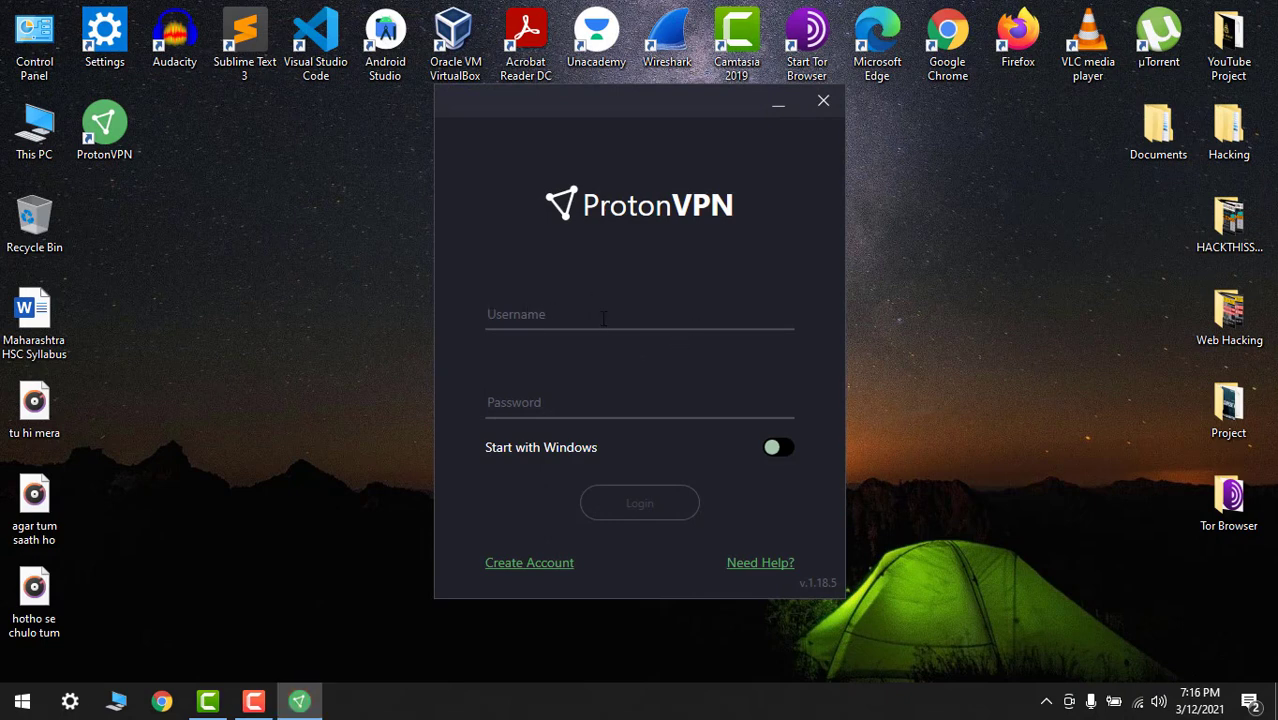
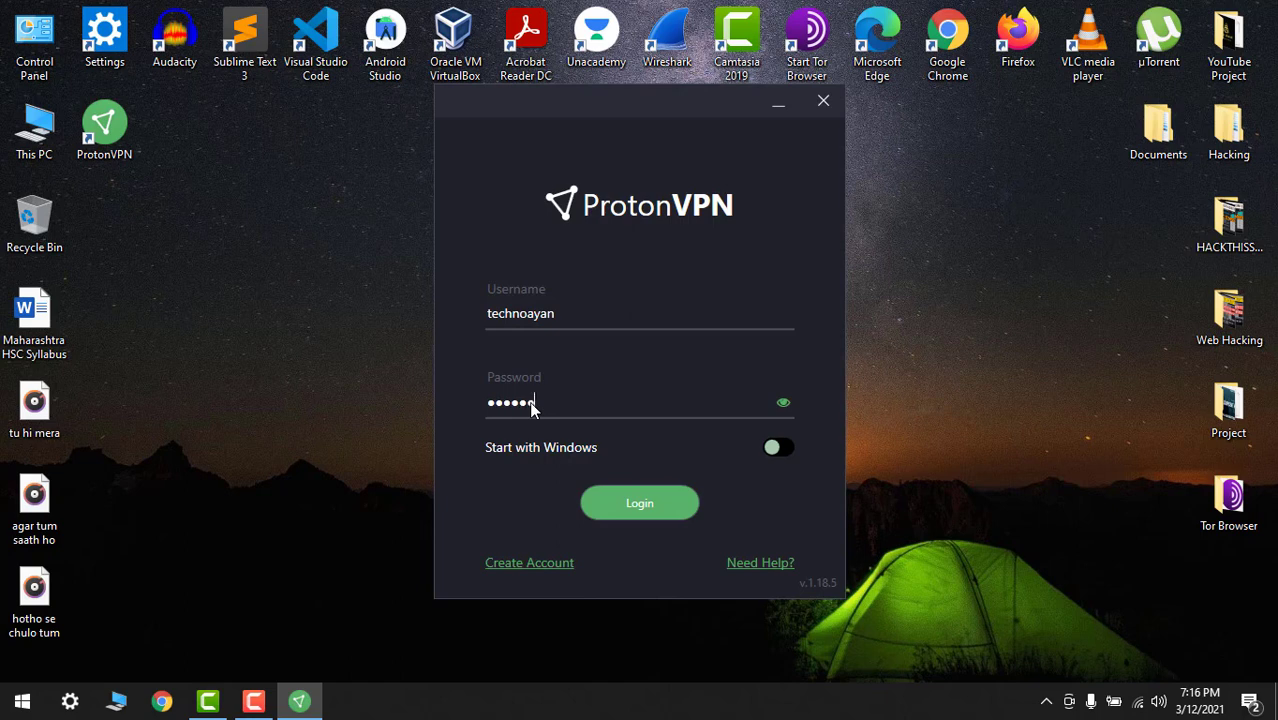
Enter the username and password in the ProtonVPN login window and retry the rejected sign-in
{"action": "key", "text": "Return"}
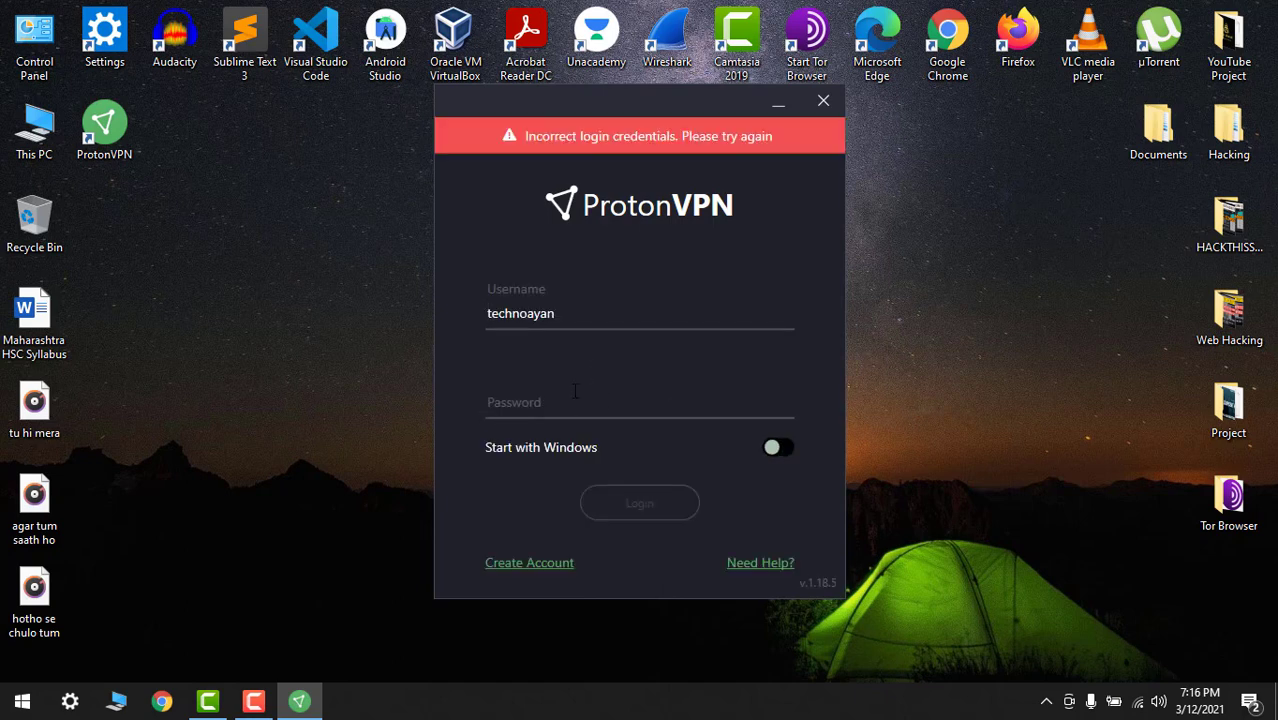
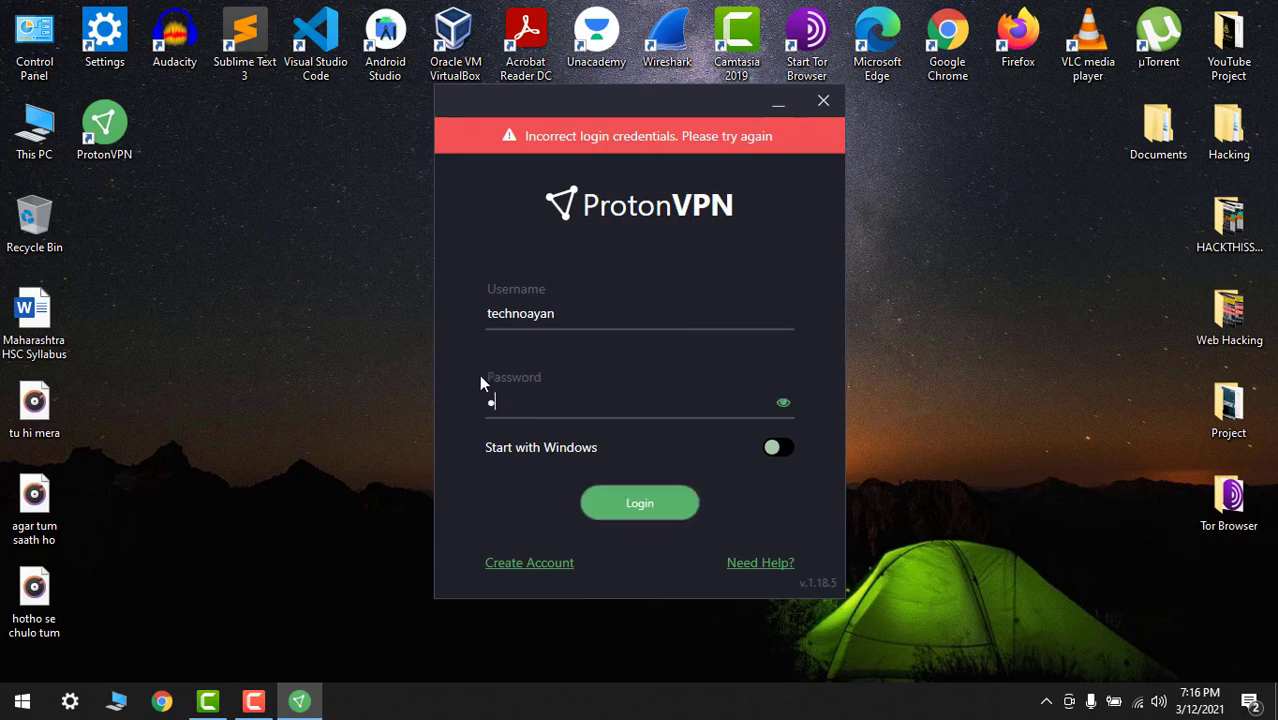
{"action": "left_click", "coordinate": [662, 507]}
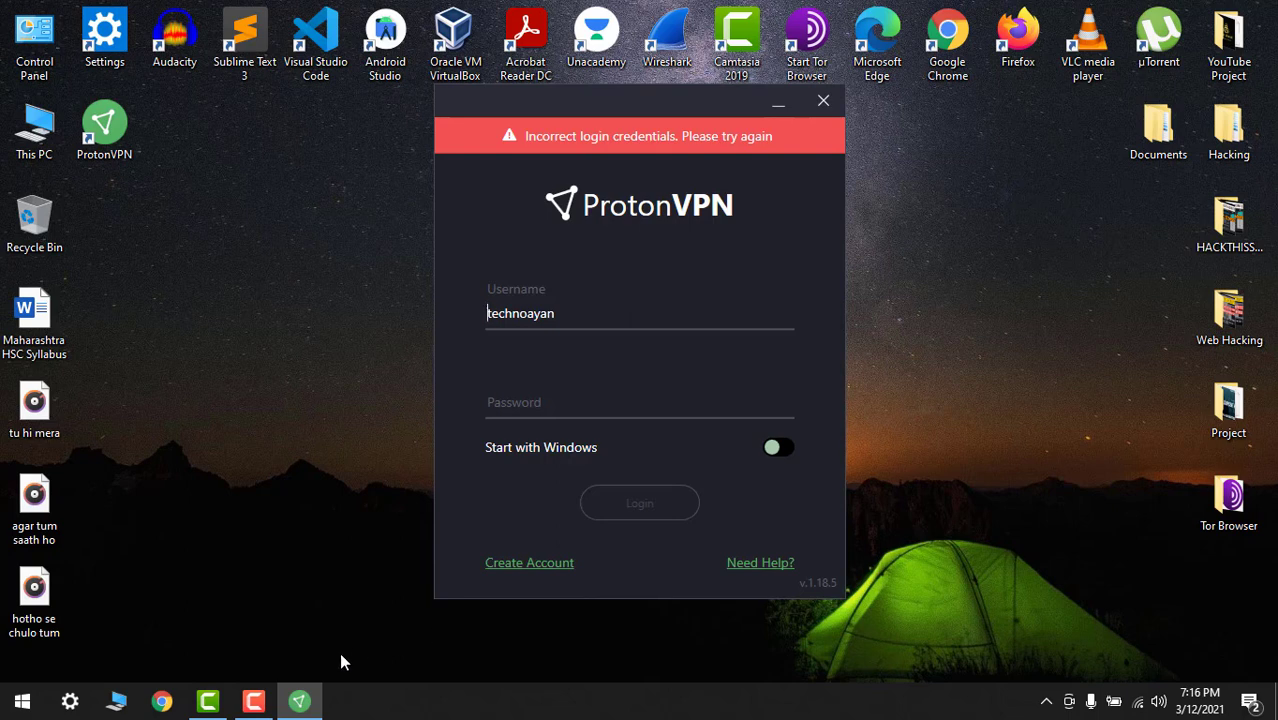
Enable start with Windows, re-enter the account password and sign in to the client
{"action": "left_click", "coordinate": [253, 701]}
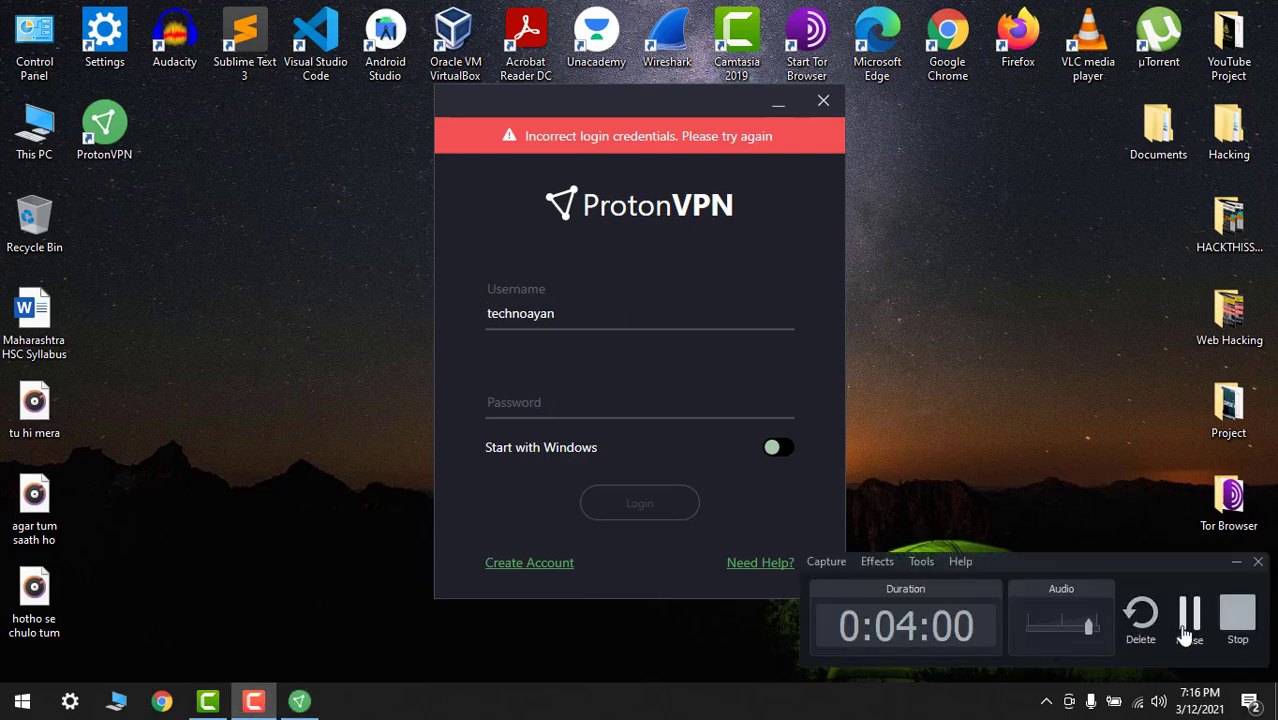
{"action": "left_click", "coordinate": [535, 449]}
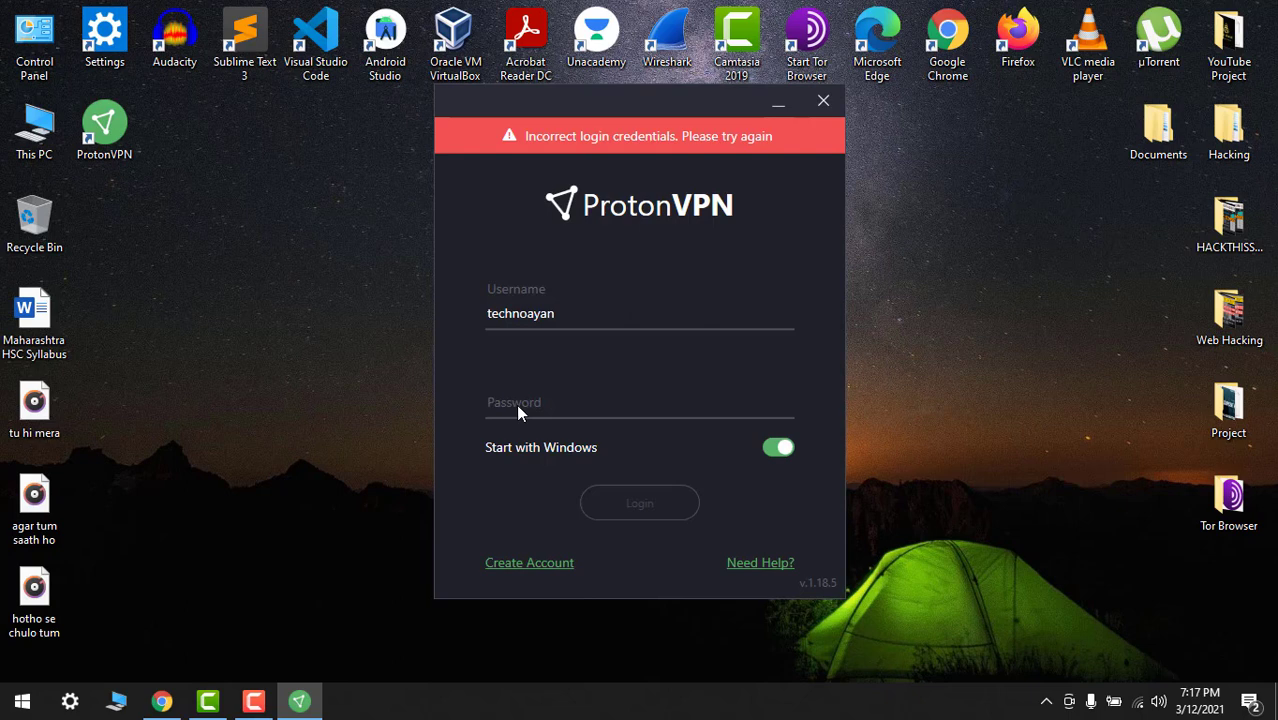
{"action": "type", "text": "••"}
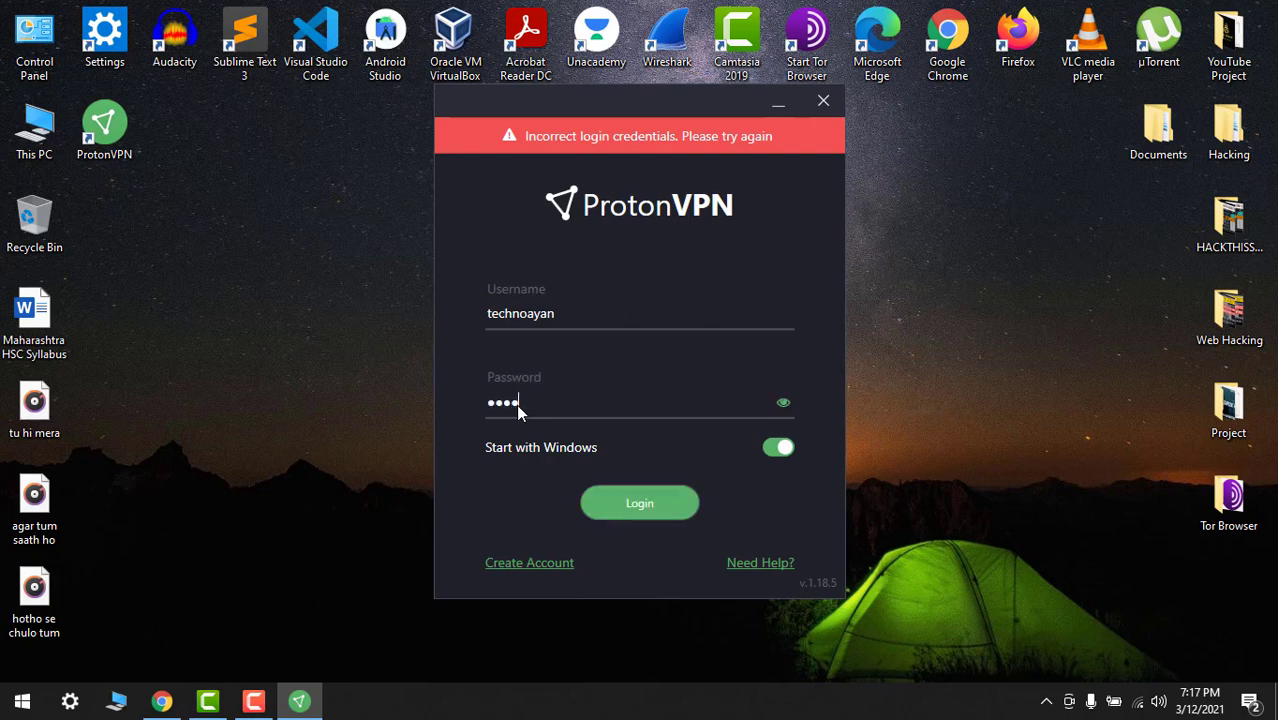
{"action": "type", "text": "•••••••"}
{"action": "left_click", "coordinate": [679, 509]}
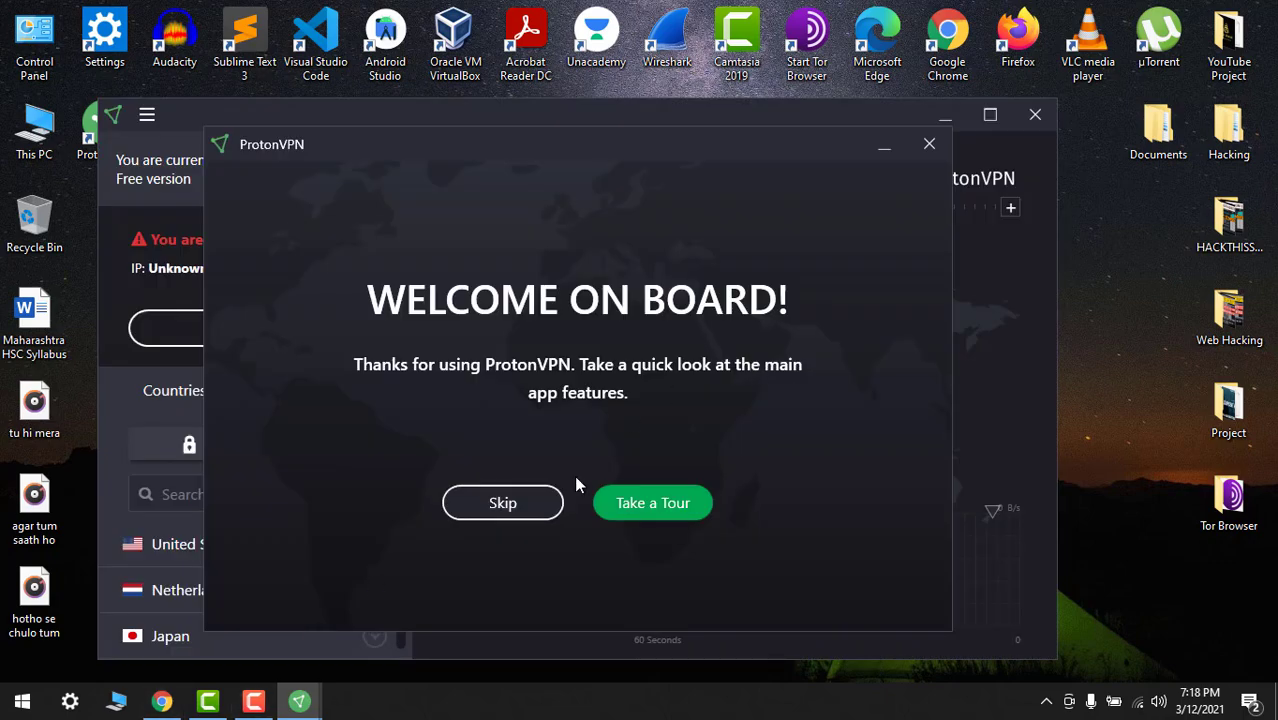
Skip the welcome tour and maximize the ProtonVPN window
{"action": "left_click", "coordinate": [503, 515]}
{"action": "left_click", "coordinate": [990, 116]}
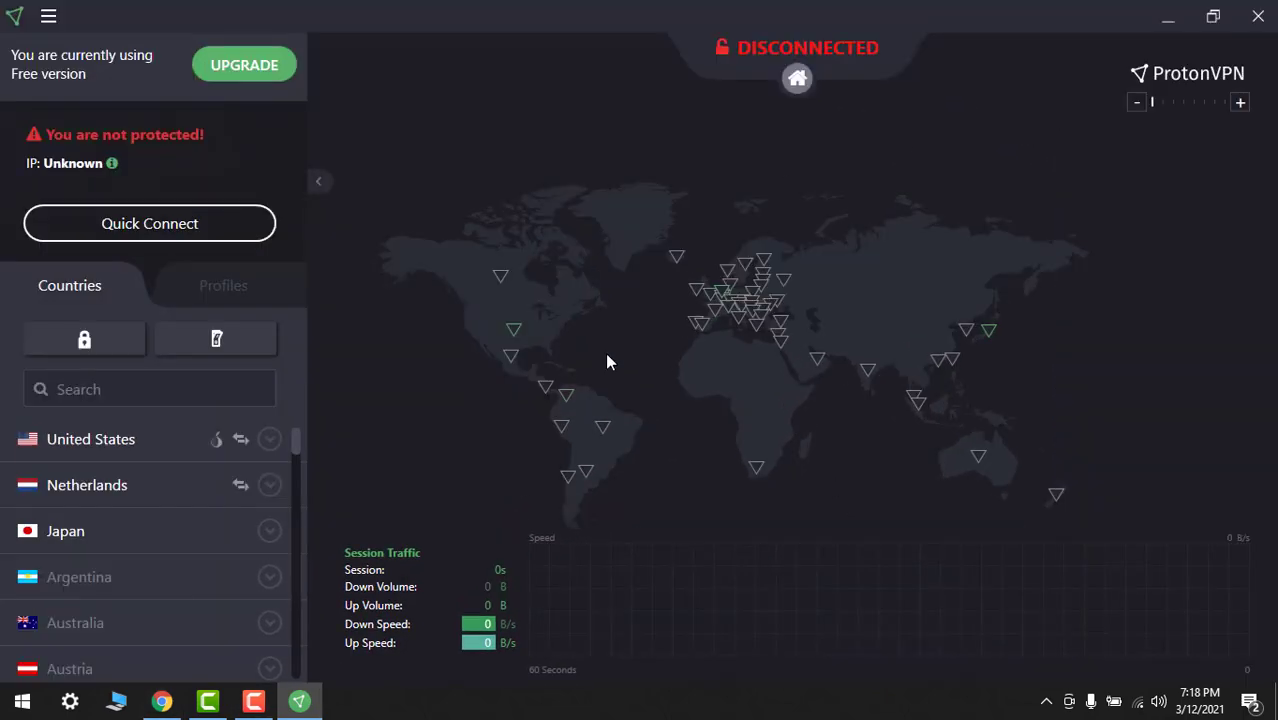
{"action": "scroll", "coordinate": [640, 270], "scroll_direction": "up", "scroll_amount": 2}
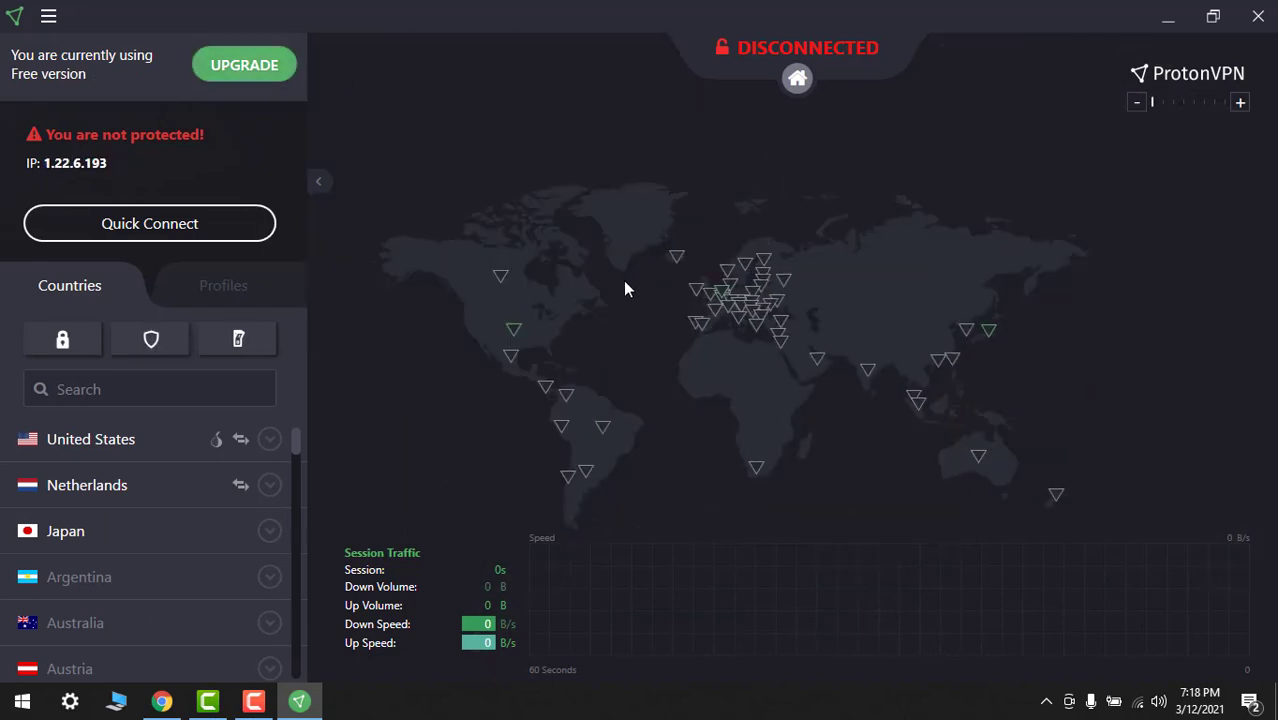
Zoom the server map in and out and pan toward North America
{"action": "left_click", "coordinate": [1241, 104]}
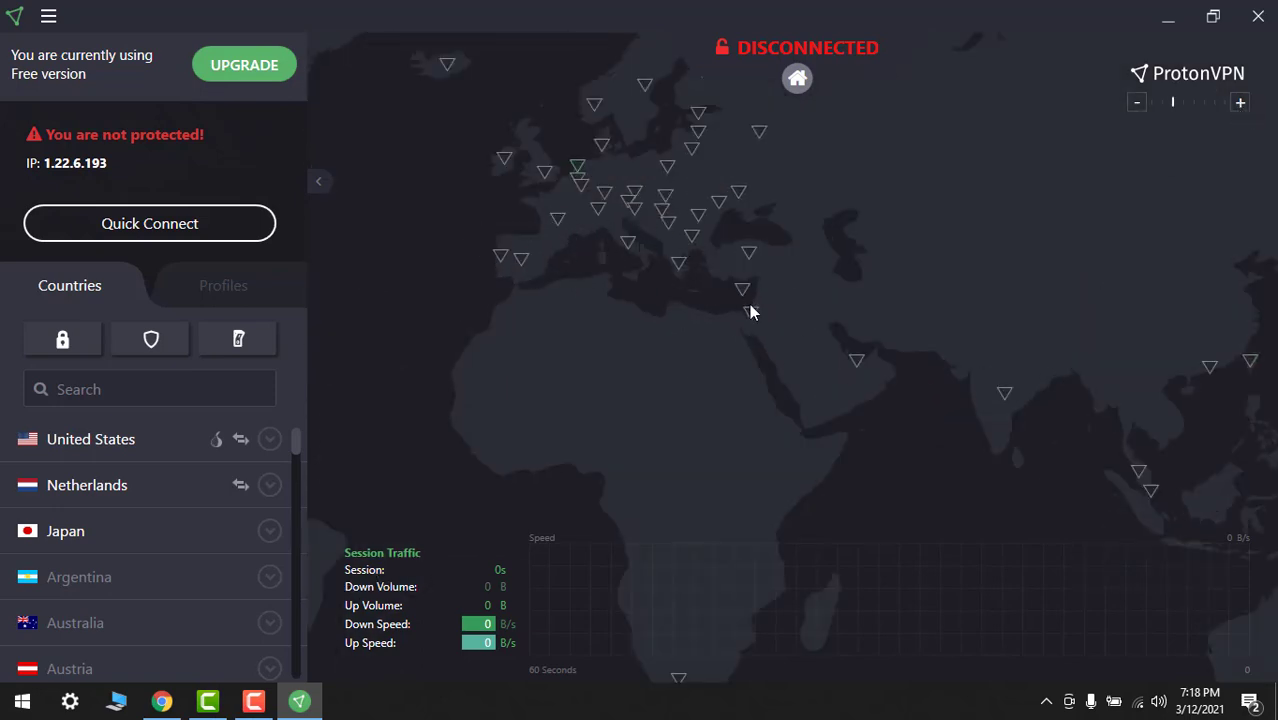
{"action": "left_click", "coordinate": [1137, 103]}
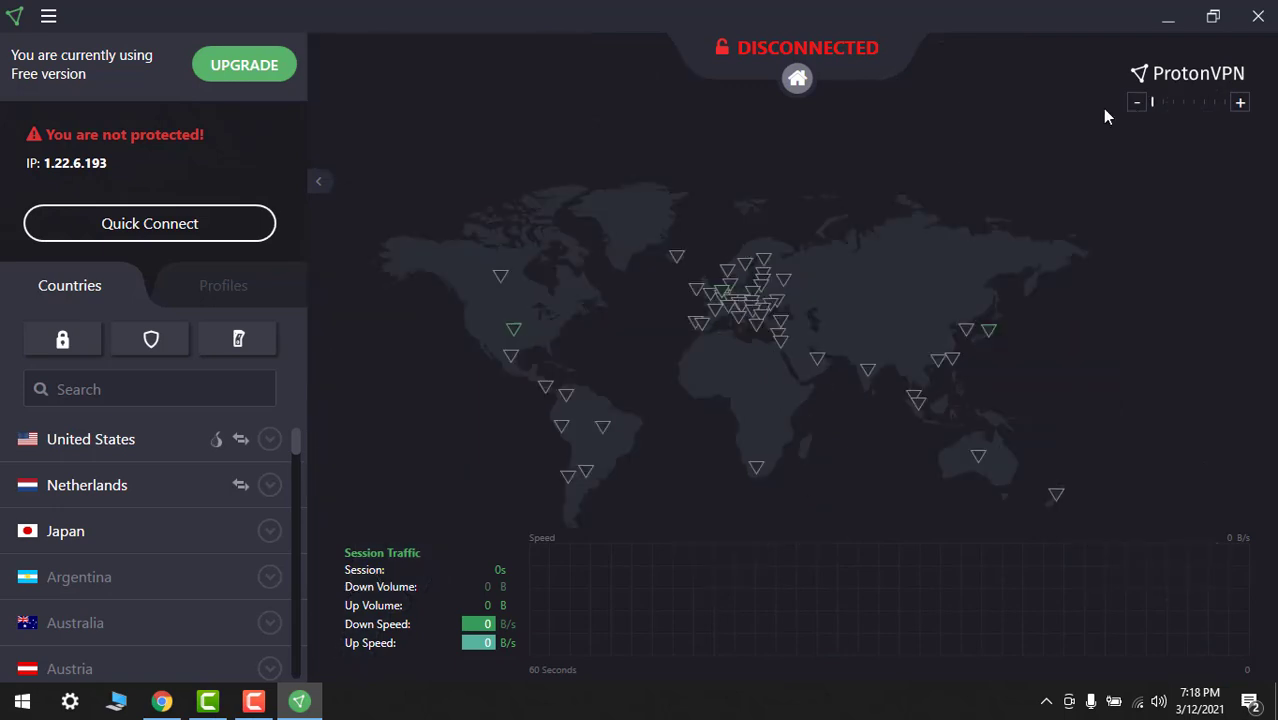
{"action": "scroll", "coordinate": [448, 300], "scroll_direction": "up", "scroll_amount": 3}
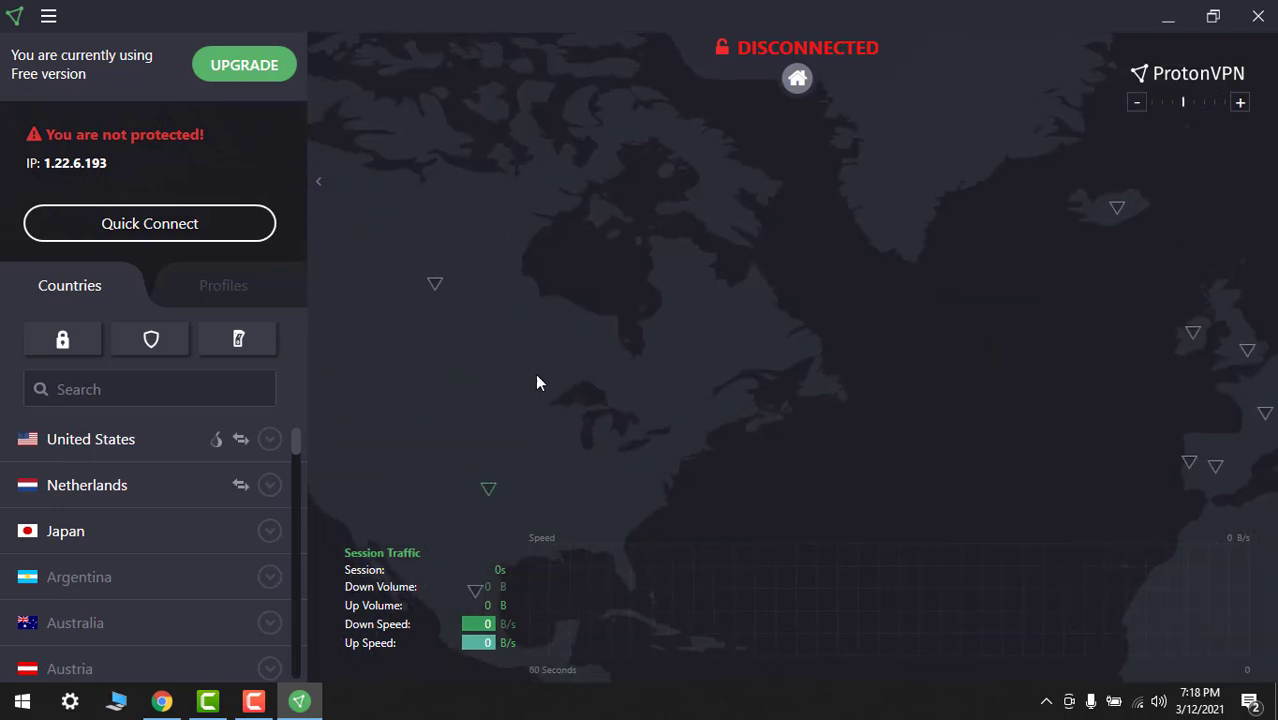
{"action": "left_click_drag", "start_coordinate": [536, 383], "coordinate": [669, 242]}
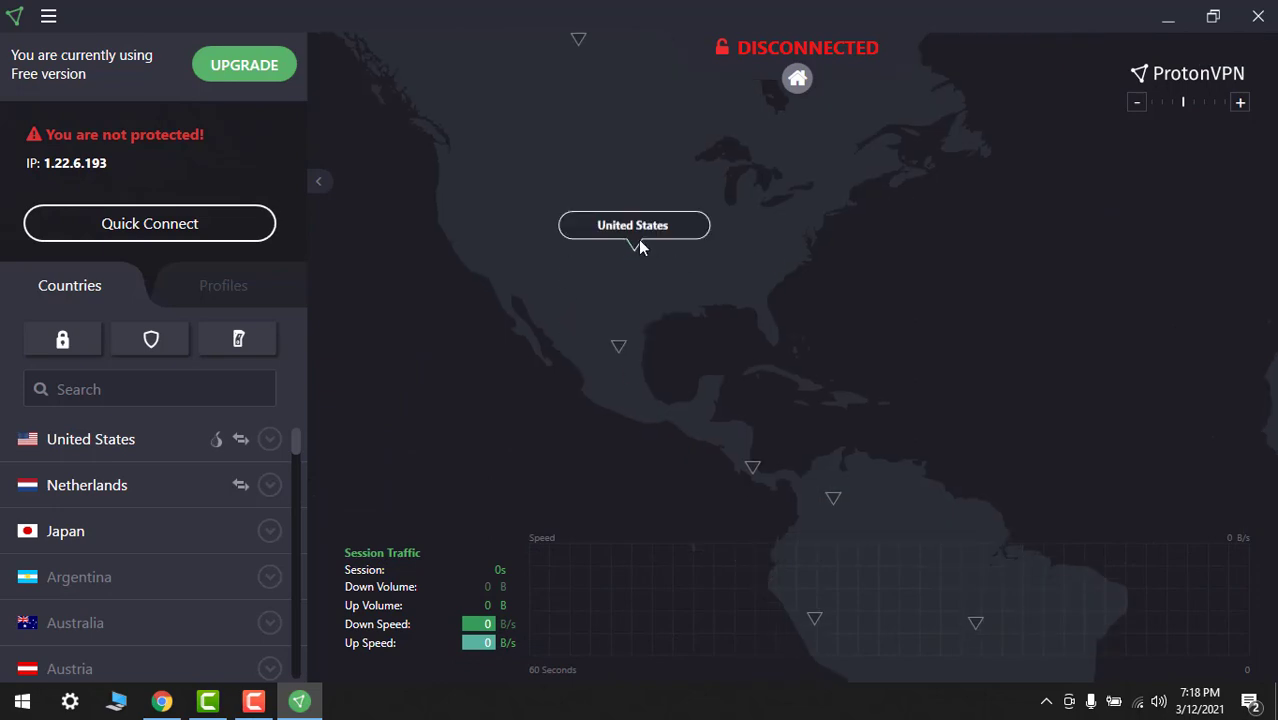
{"action": "left_click", "coordinate": [1137, 102]}
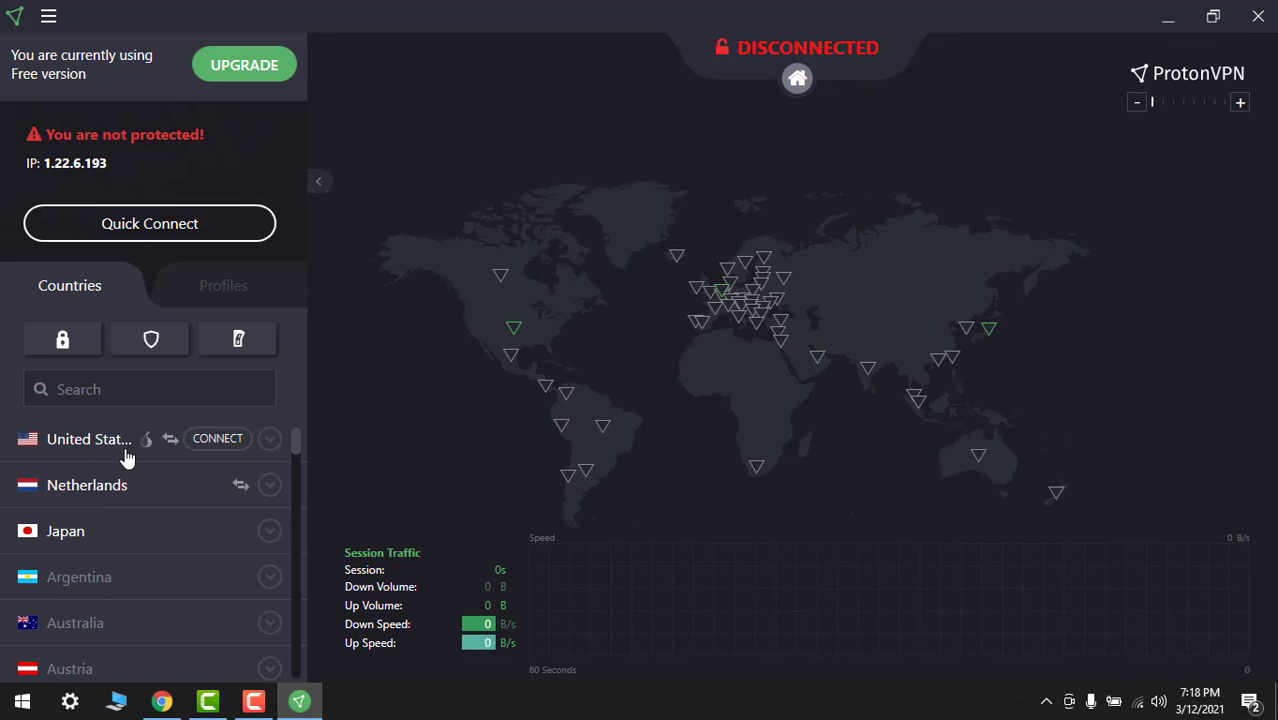
Connect to the United States US-FREE#1 server, getting public IP 209.58.147.244
{"action": "left_click", "coordinate": [217, 440]}
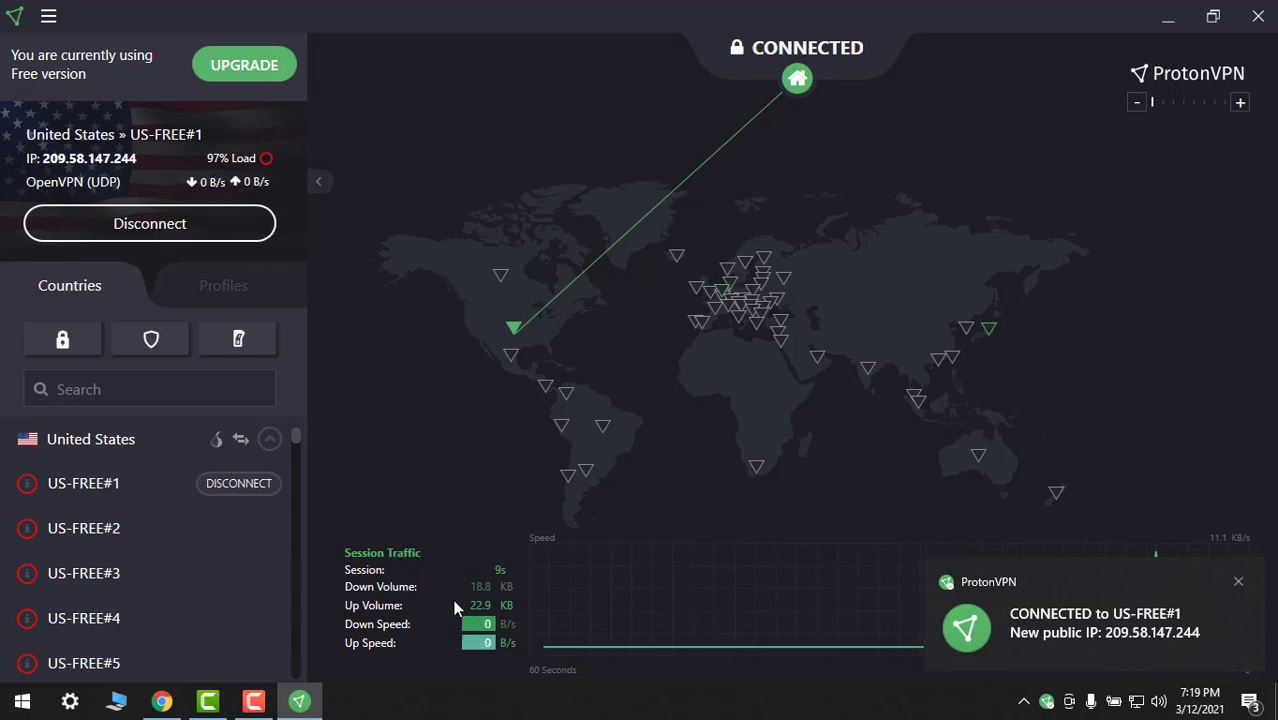
{"action": "left_click", "coordinate": [1138, 703]}
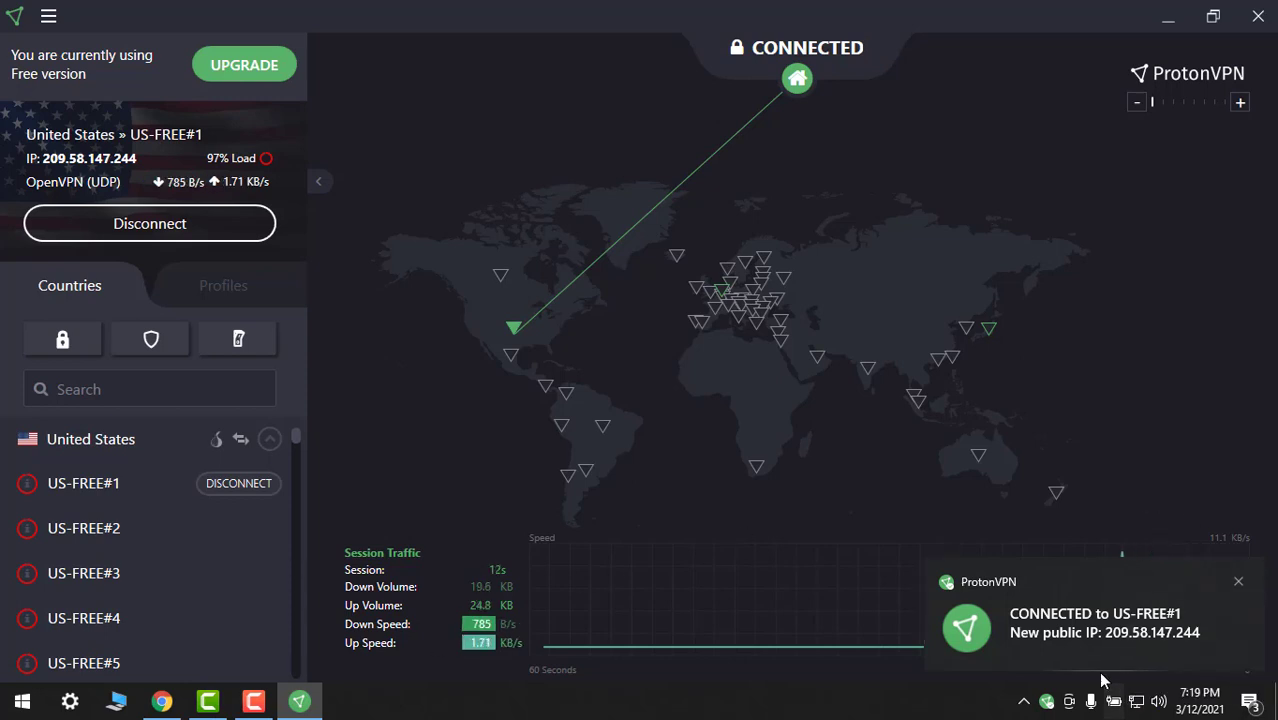
Minimize ProtonVPN, bring Chrome forward and close the ProtonVPN login tab
{"action": "left_click", "coordinate": [1168, 16]}
{"action": "left_click", "coordinate": [161, 701]}
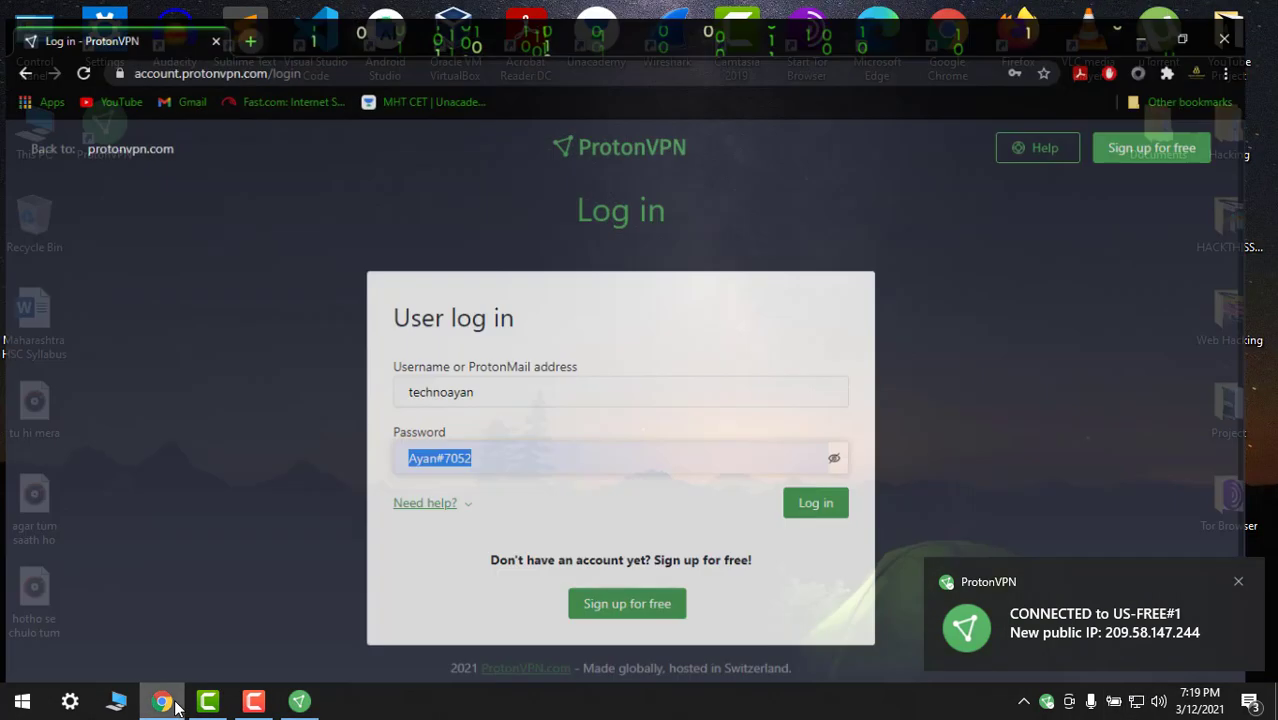
{"action": "left_click", "coordinate": [253, 17]}
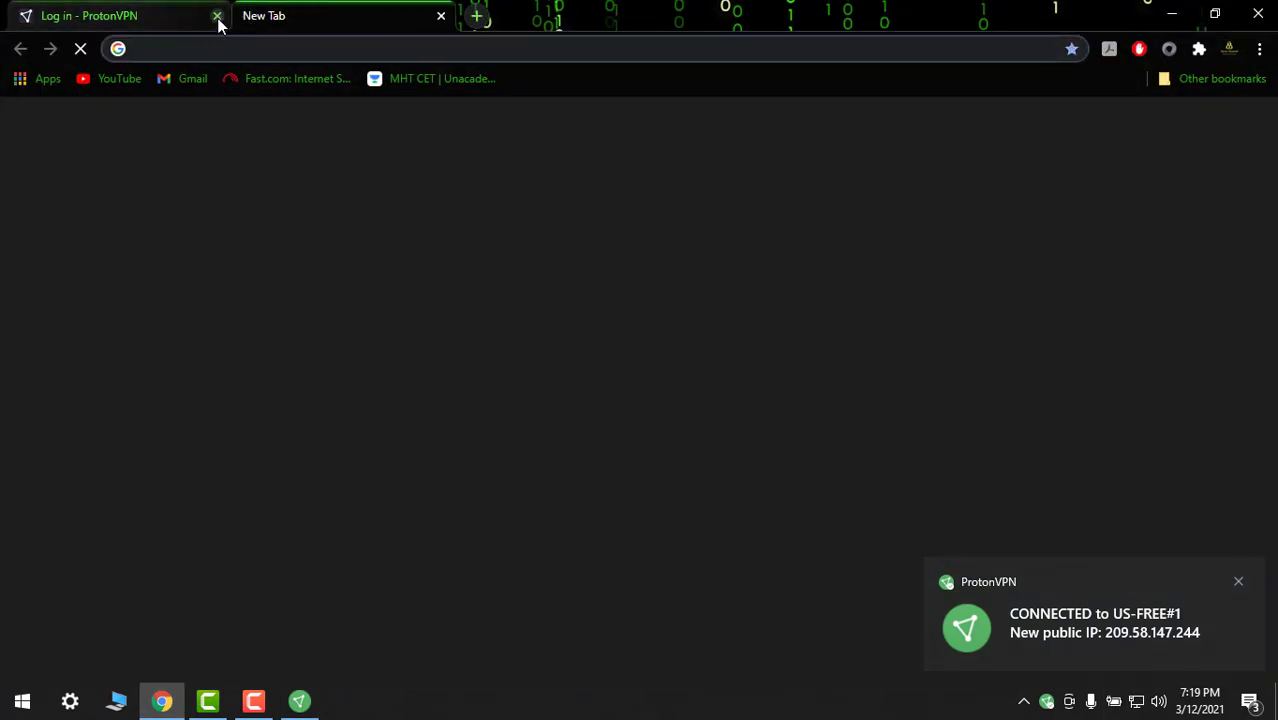
{"action": "left_click", "coordinate": [490, 393]}
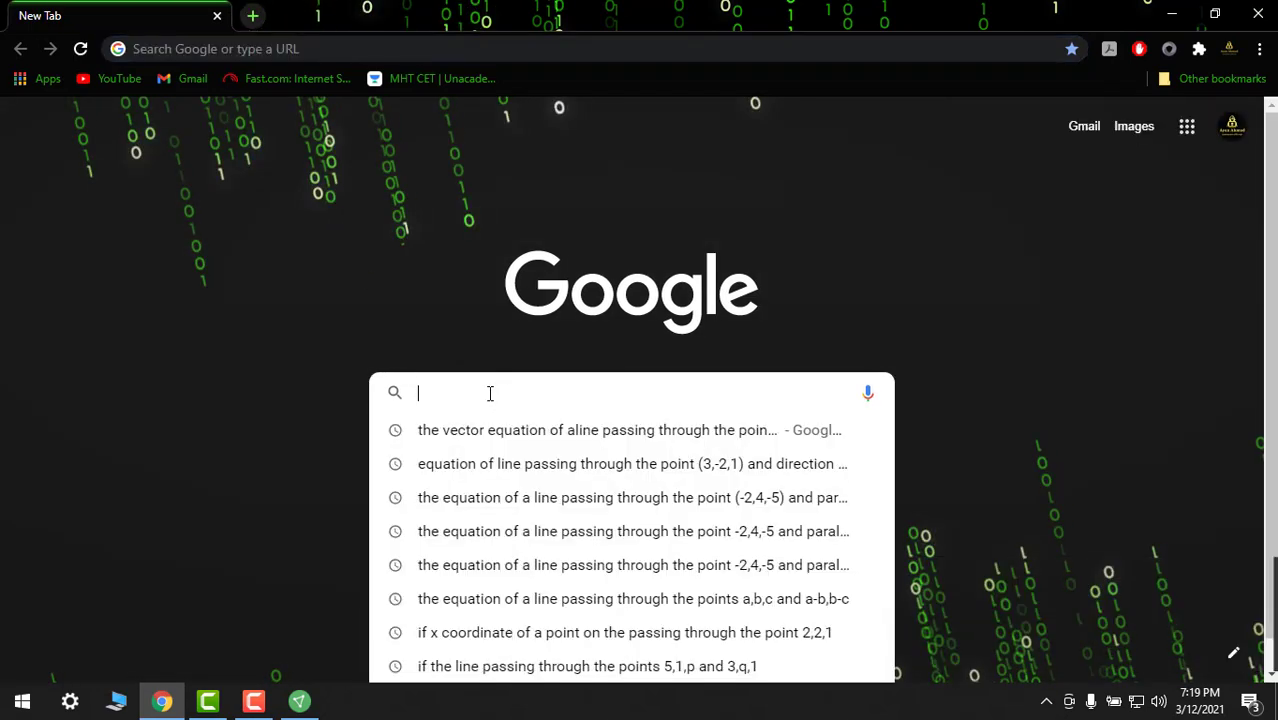
{"action": "left_click", "coordinate": [289, 214]}
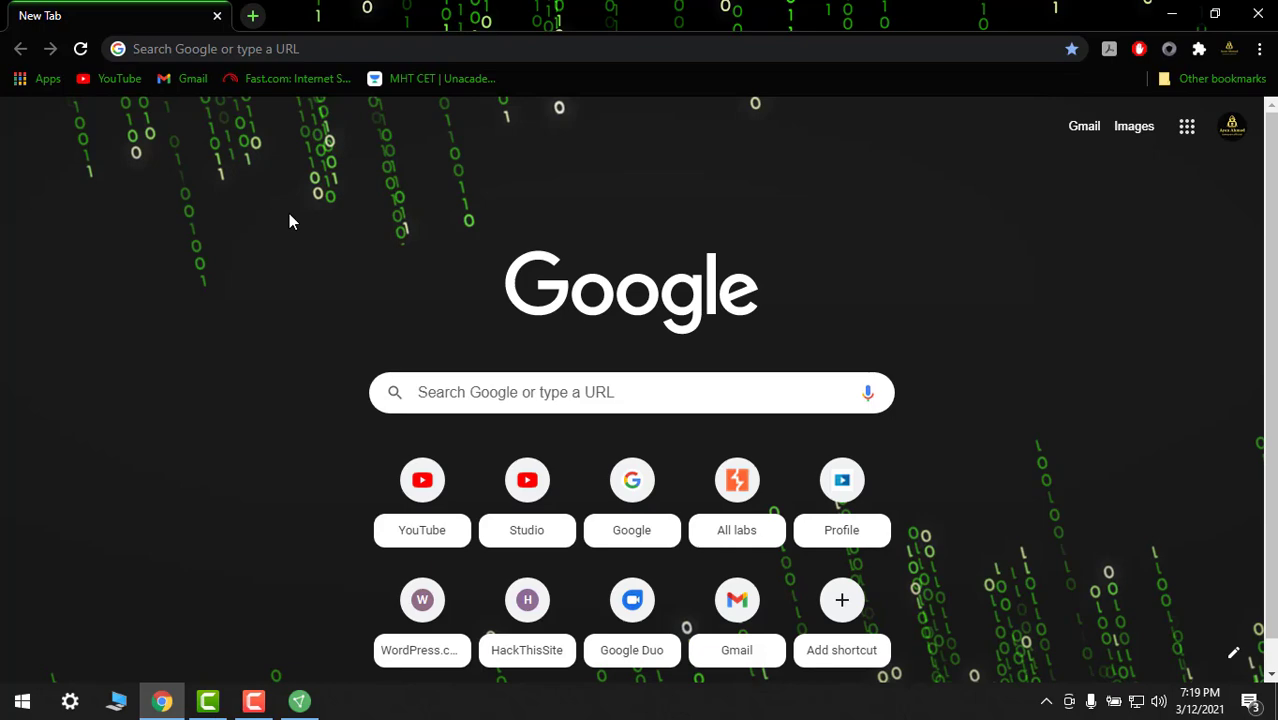
Search Google for 'my ip' and highlight the public IP 209.58.147.244
{"action": "left_click", "coordinate": [195, 49]}
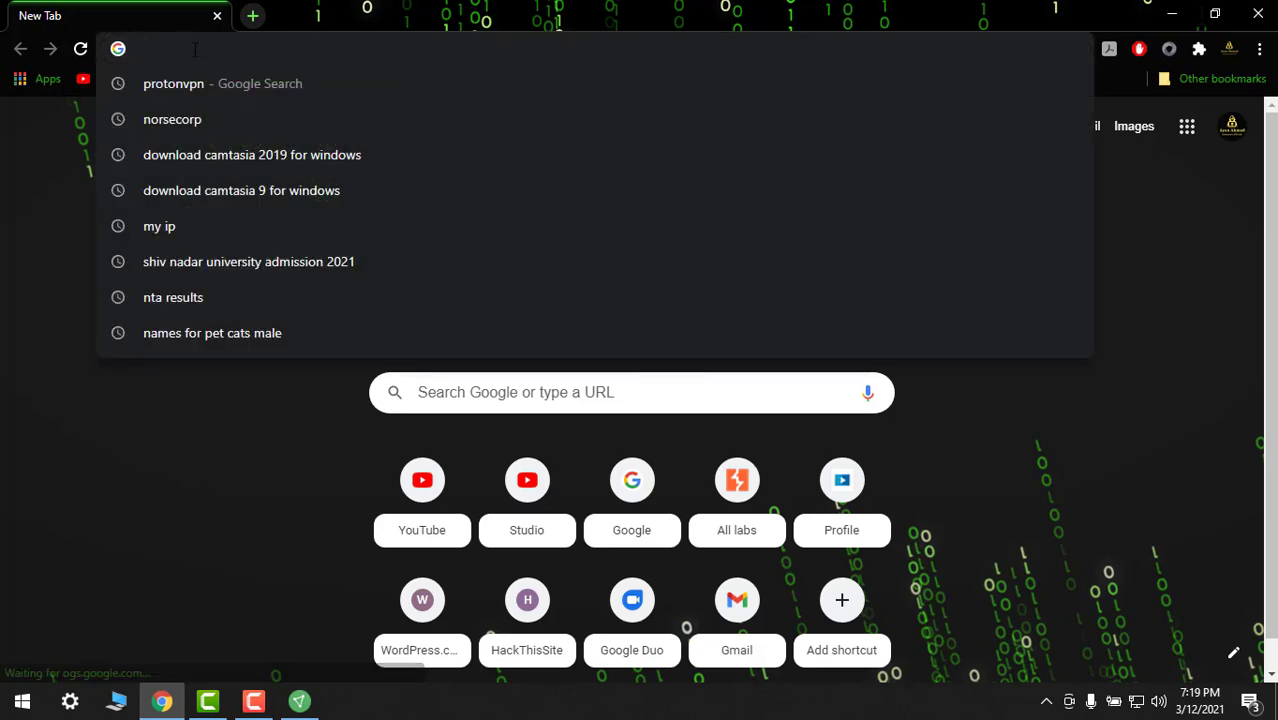
{"action": "type", "text": "my ip"}
{"action": "key", "text": "Return"}
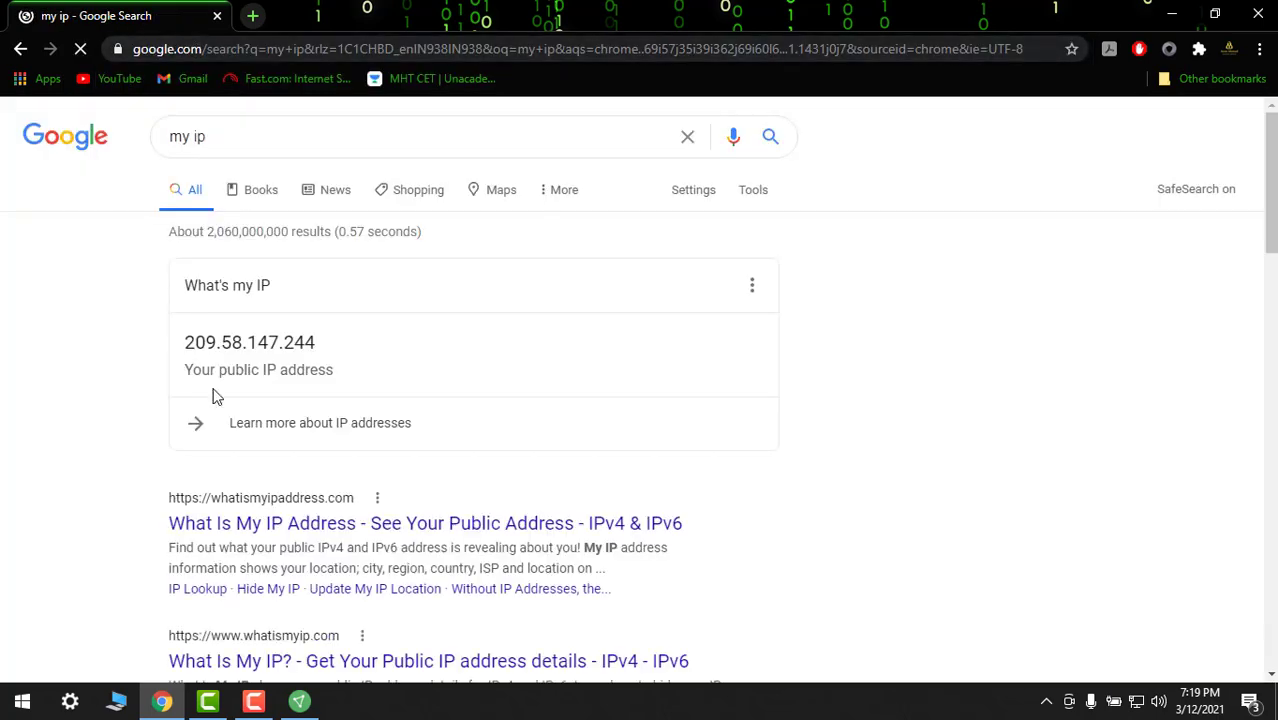
{"action": "left_click_drag", "start_coordinate": [186, 342], "coordinate": [308, 342]}
{"action": "left_click", "coordinate": [308, 342]}
{"action": "double_click", "coordinate": [308, 342]}
{"action": "left_click", "coordinate": [211, 346]}
{"action": "double_click", "coordinate": [211, 346]}
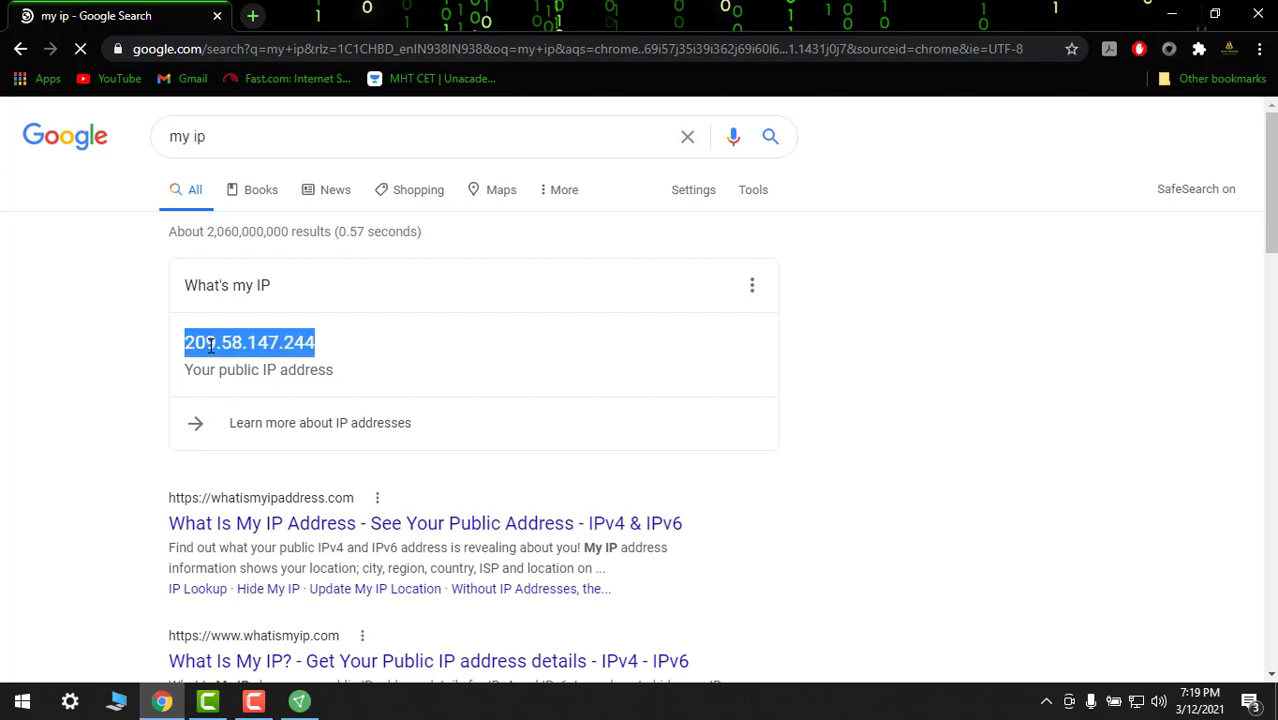
{"action": "left_click", "coordinate": [206, 345]}
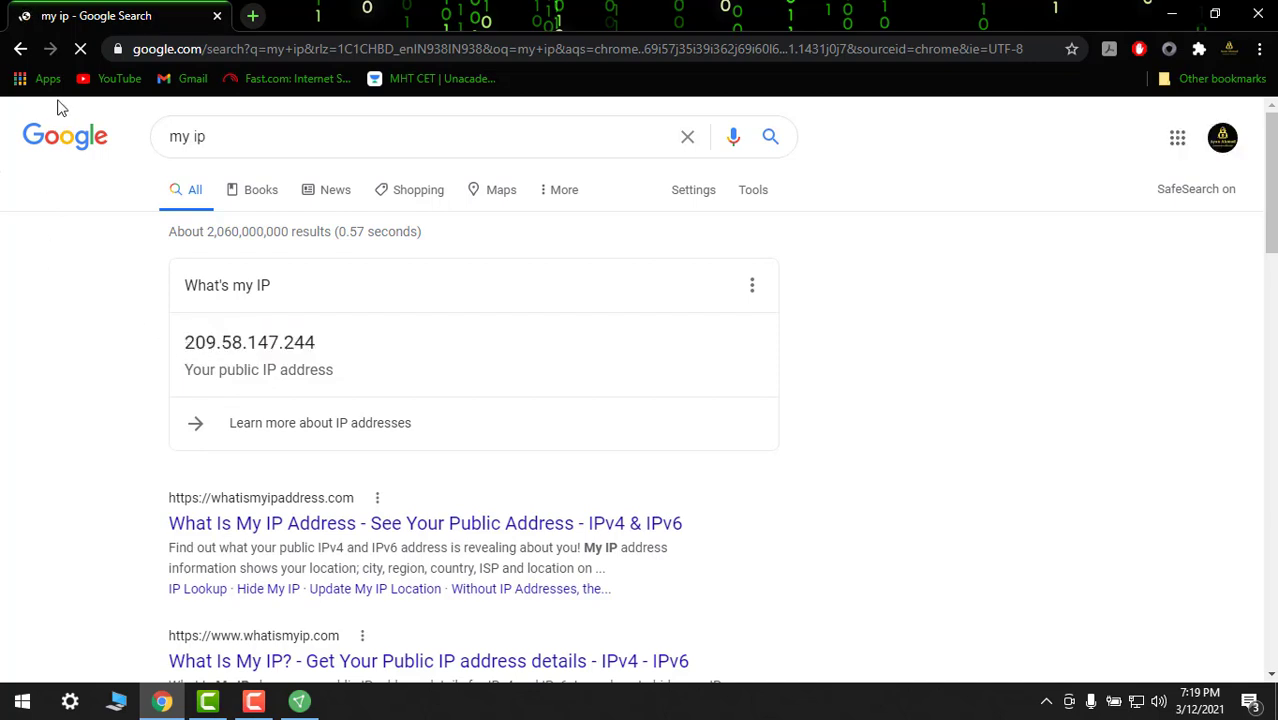
Disconnect ProtonVPN from the US-FREE#1 server
{"action": "left_click", "coordinate": [300, 702]}
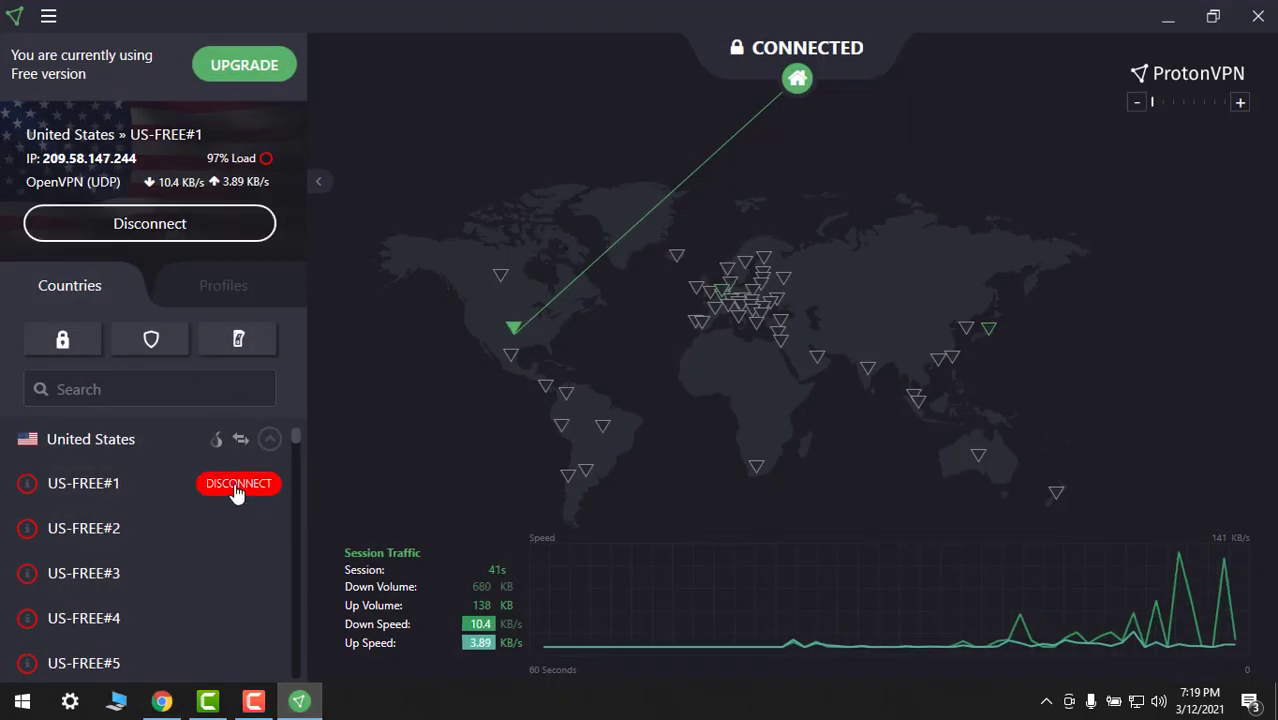
{"action": "left_click", "coordinate": [237, 486]}
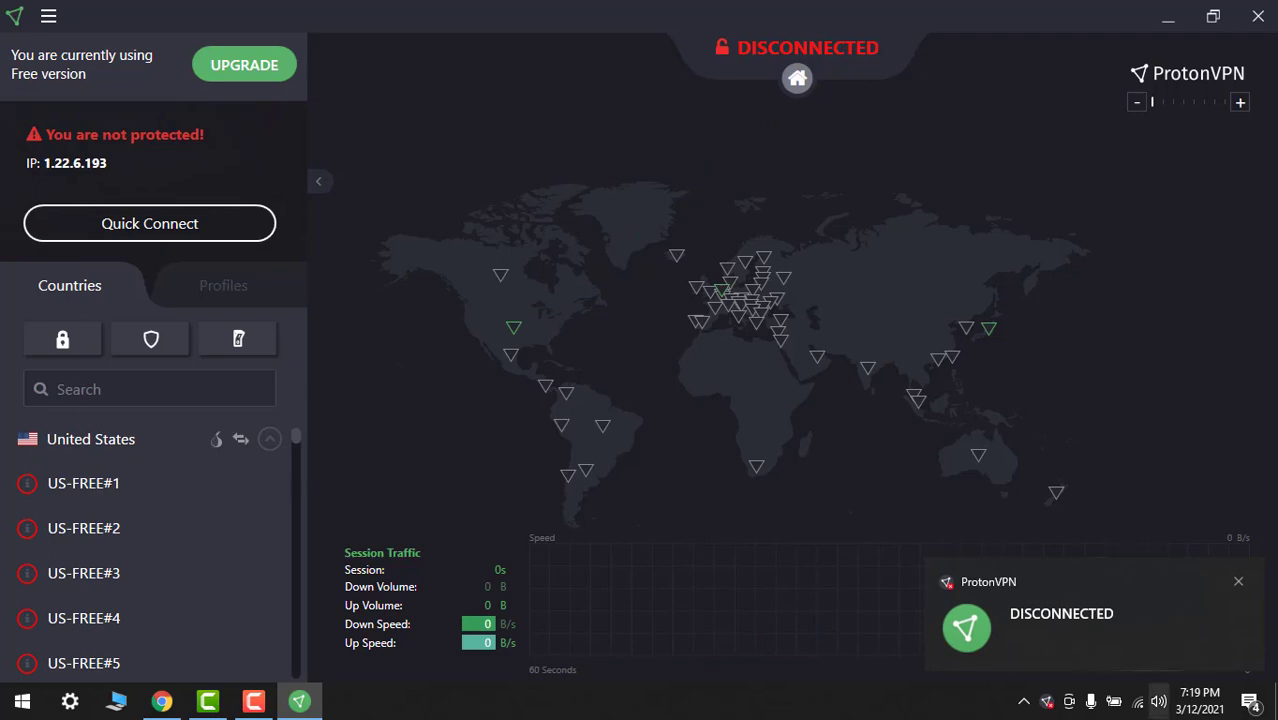
Reload the 'my ip' results in Chrome and highlight the restored IP 1.22.6.193
{"action": "left_click", "coordinate": [161, 701]}
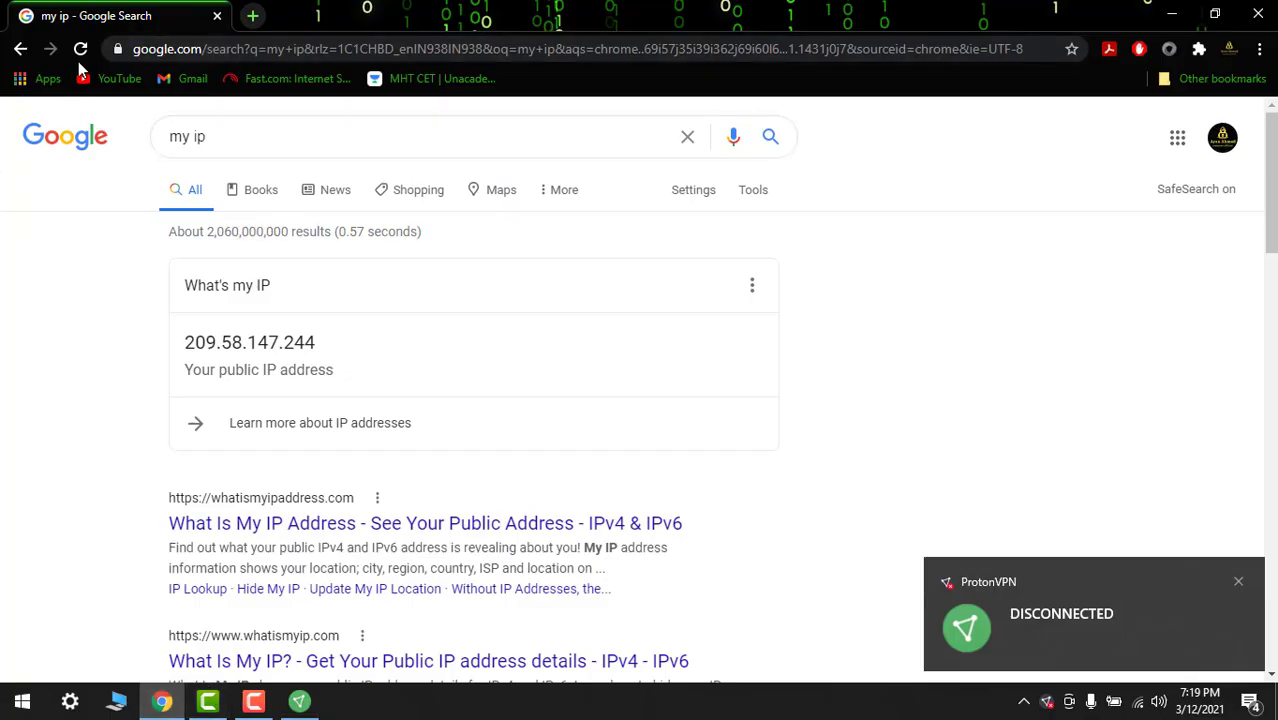
{"action": "left_click", "coordinate": [80, 48]}
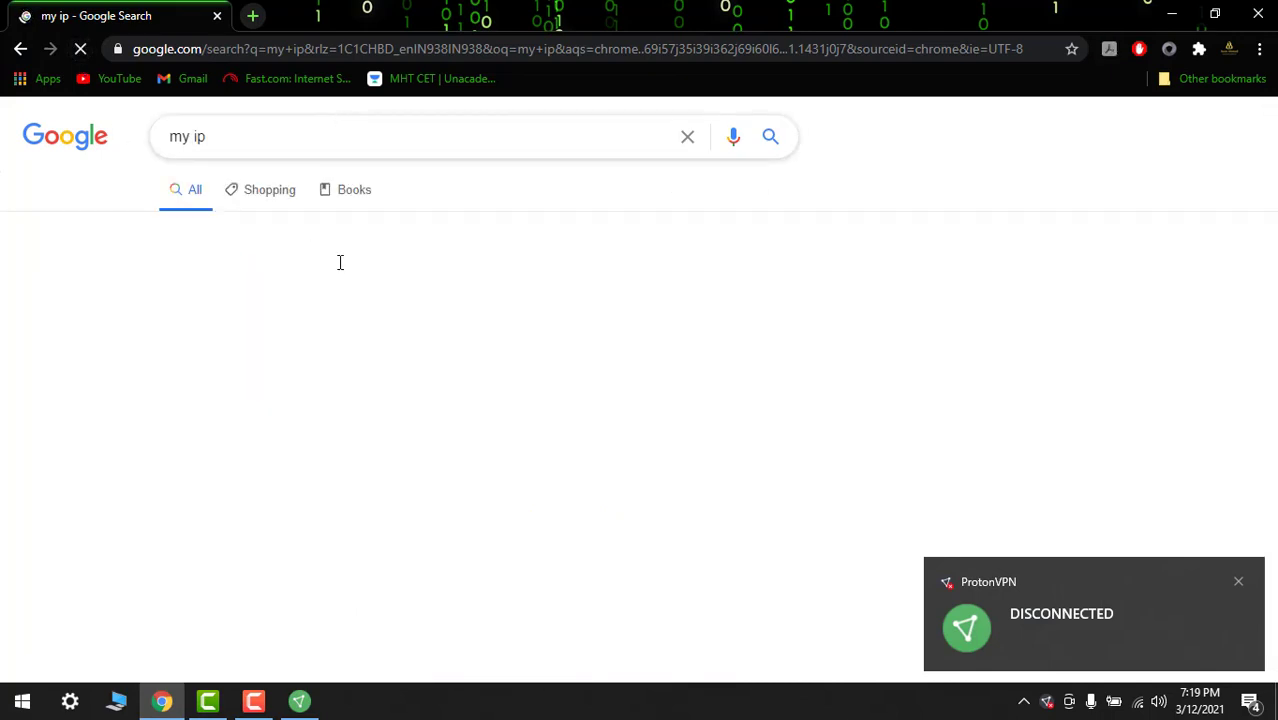
{"action": "left_click_drag", "start_coordinate": [188, 345], "coordinate": [309, 348]}
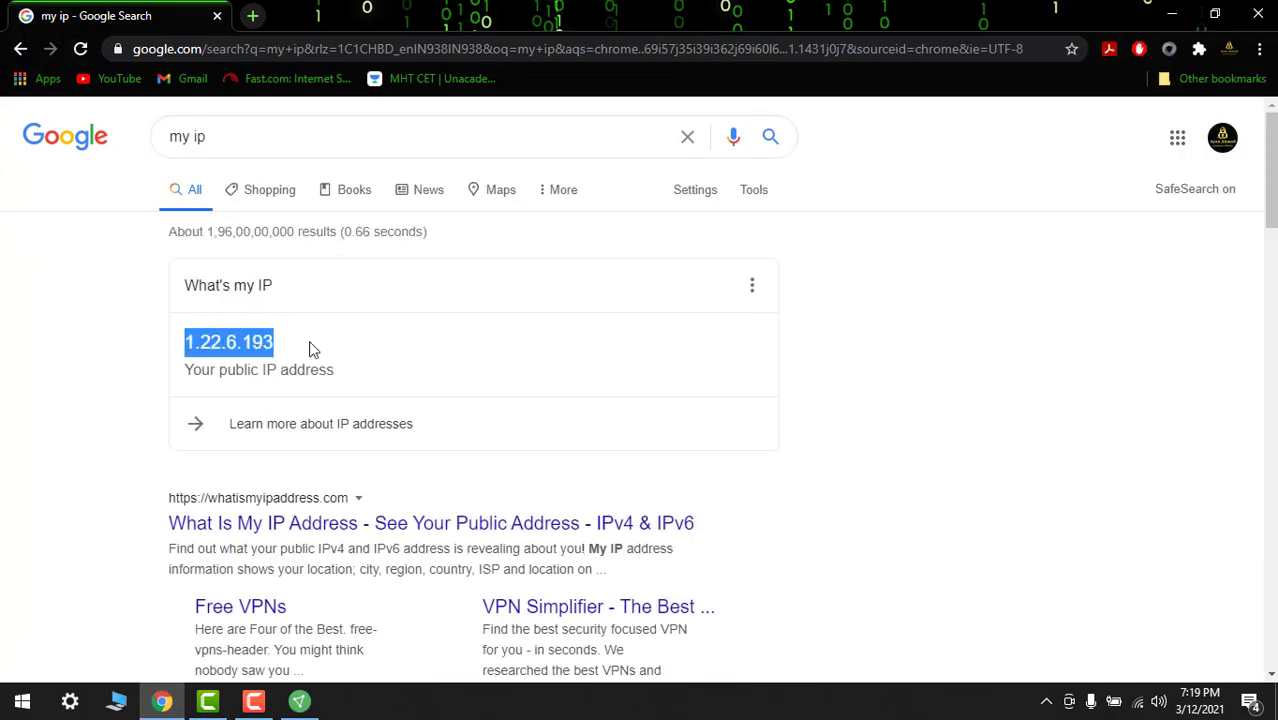
{"action": "left_click", "coordinate": [340, 355]}
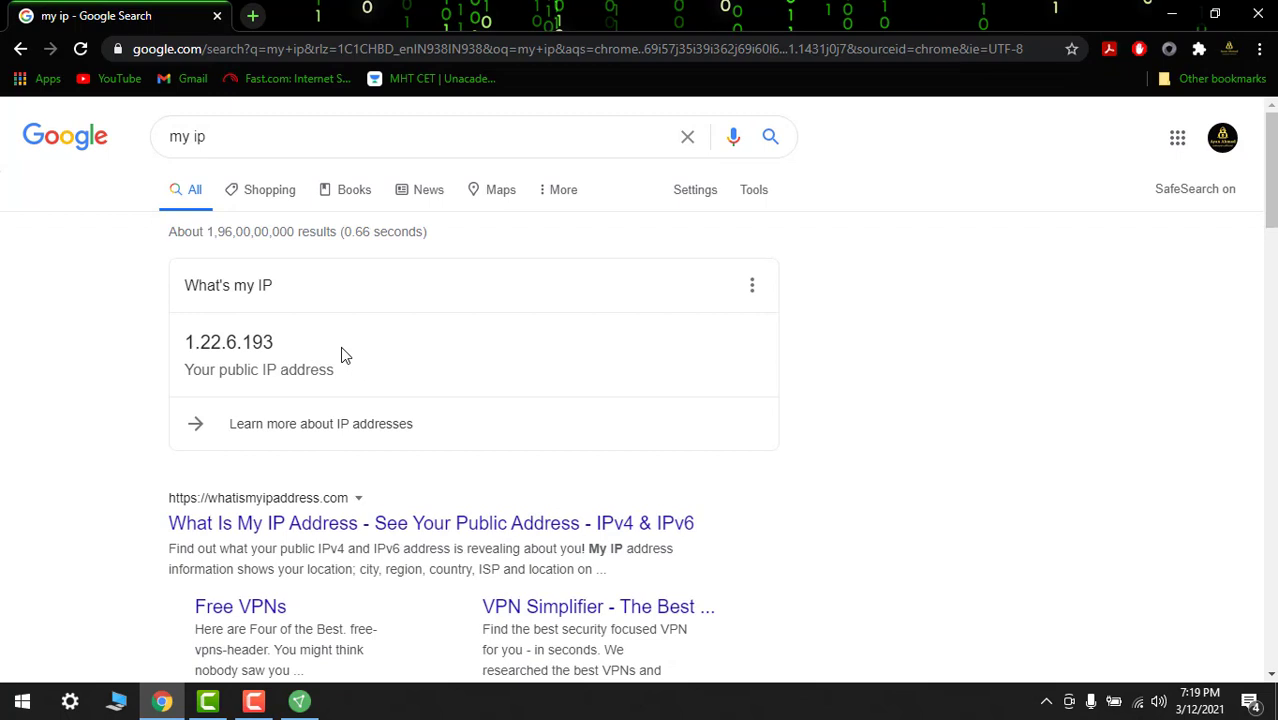
Close the 'my ip' tab, leaving a single Google New Tab
{"action": "left_click", "coordinate": [252, 16]}
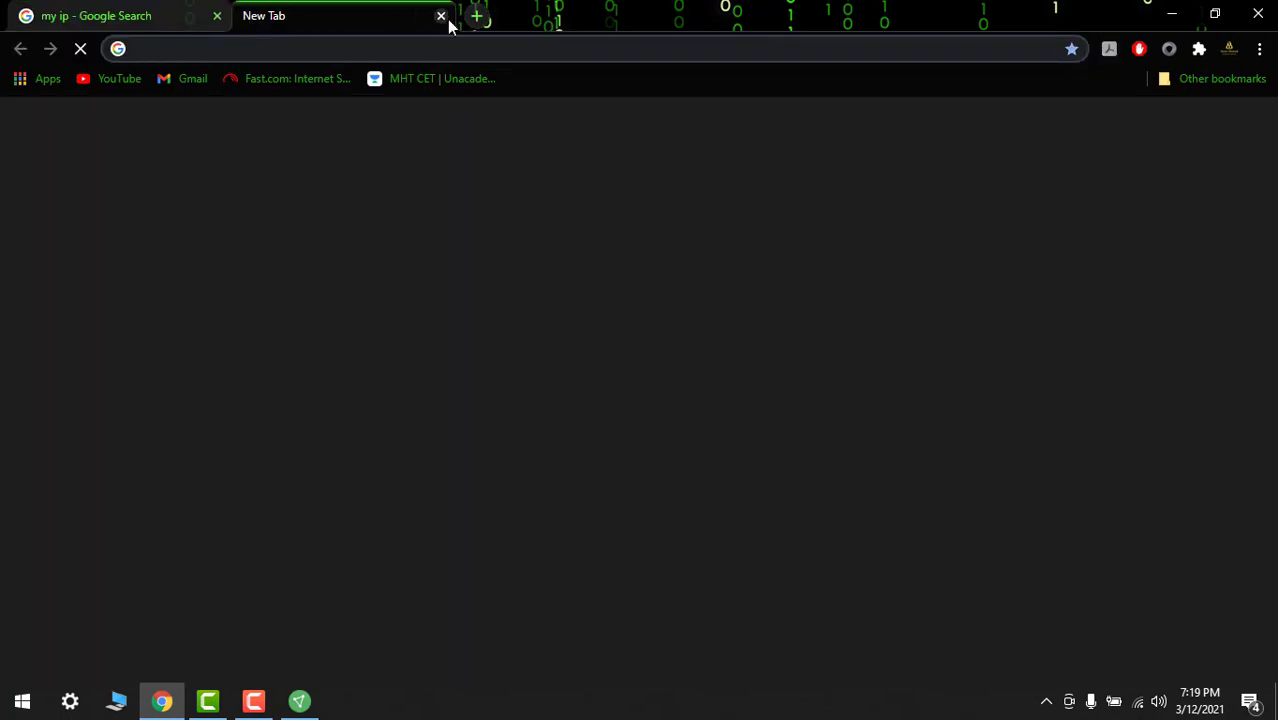
{"action": "left_click", "coordinate": [442, 16]}
{"action": "left_click", "coordinate": [251, 15]}
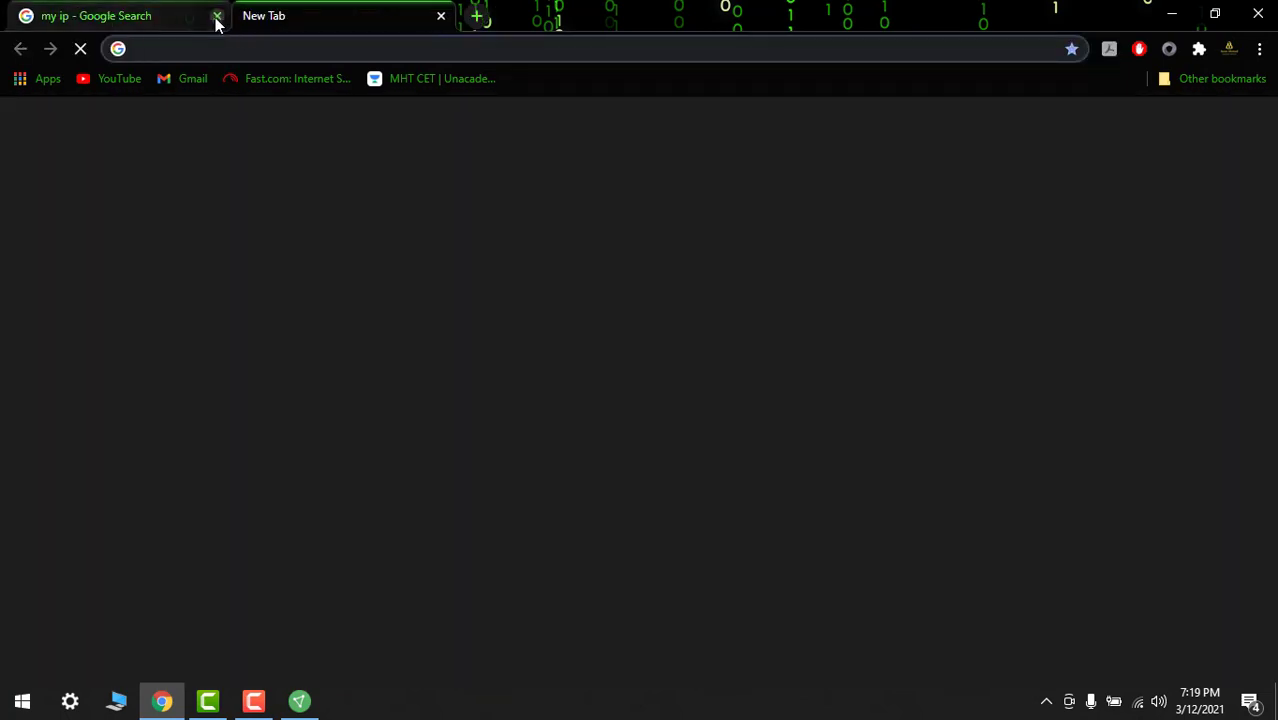
{"action": "left_click", "coordinate": [216, 17]}
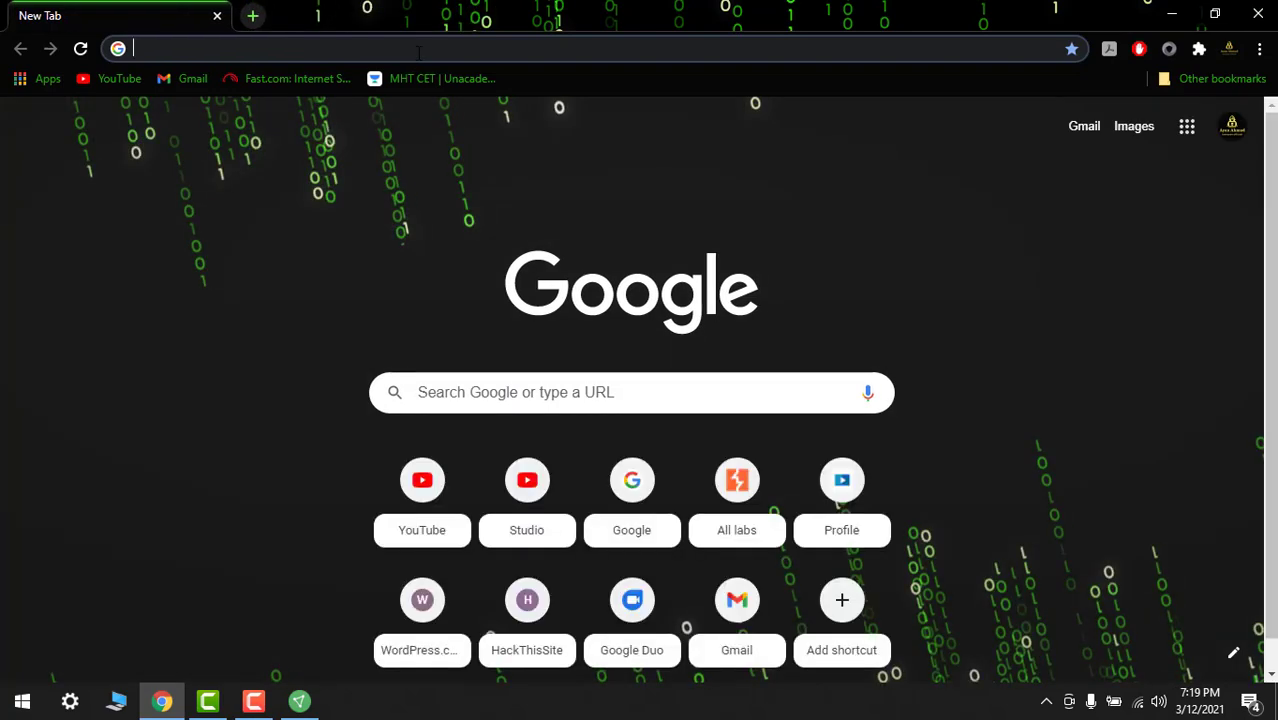